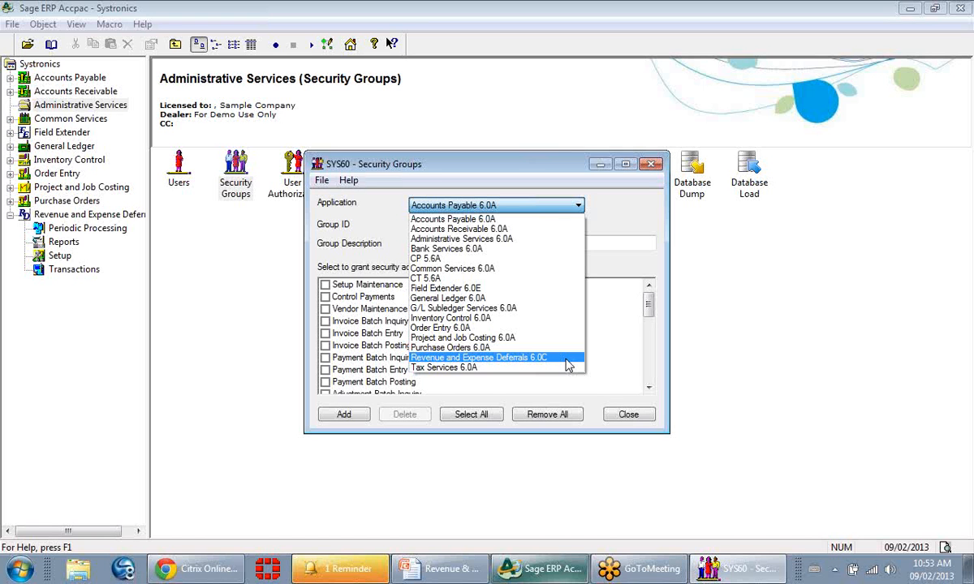
Close the Security Groups window and open the setup Options of Revenue and Expense Deferrals.
click(636, 415)
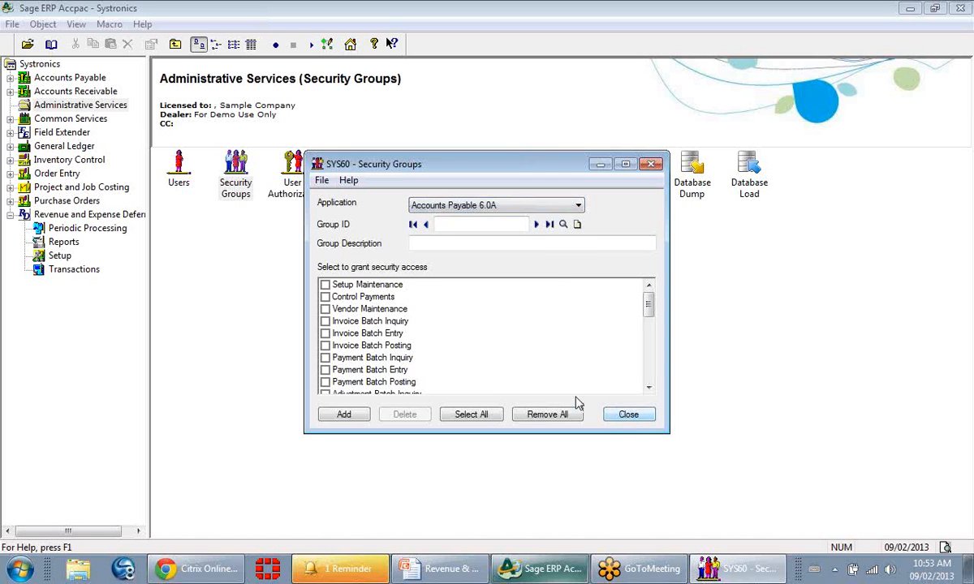
click(631, 416)
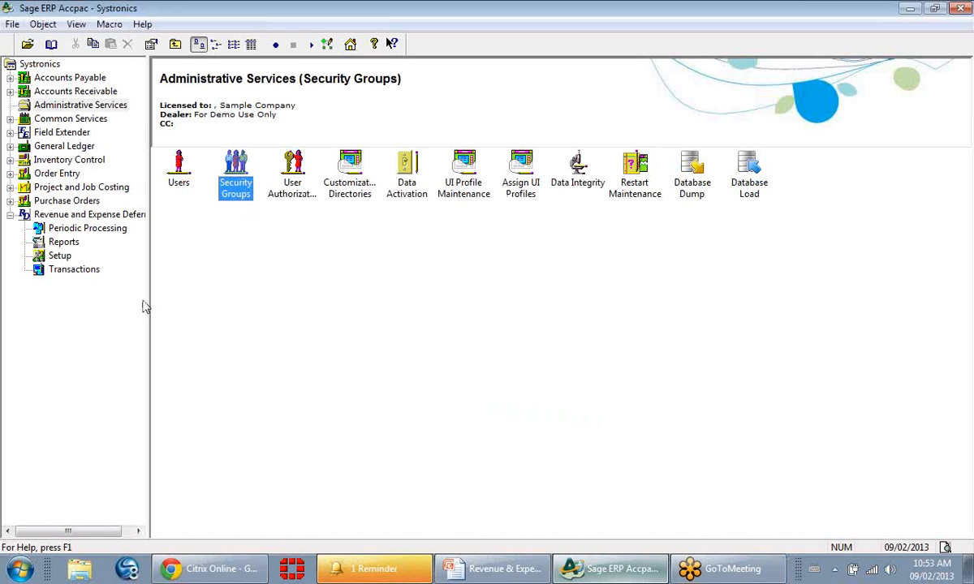
click(60, 257)
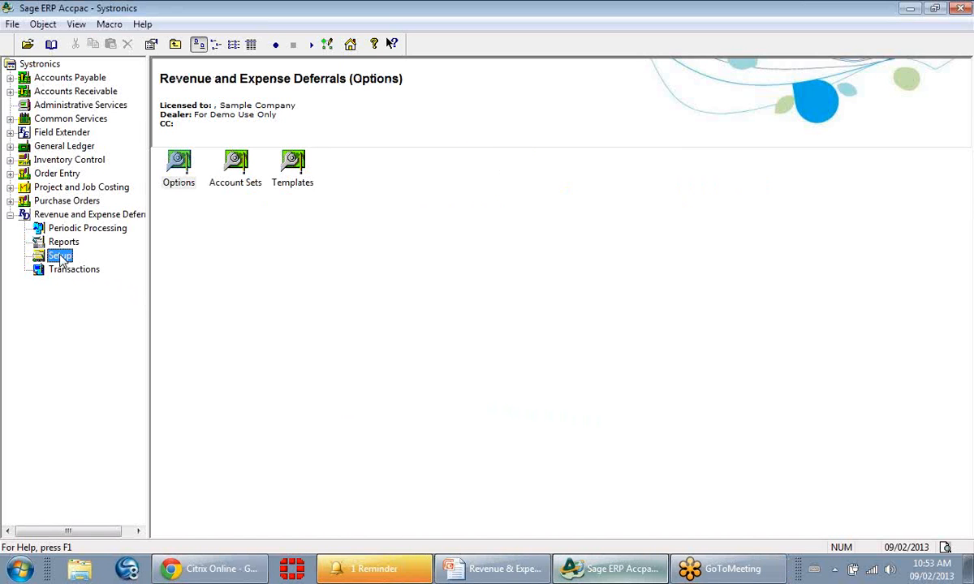
double_click(177, 181)
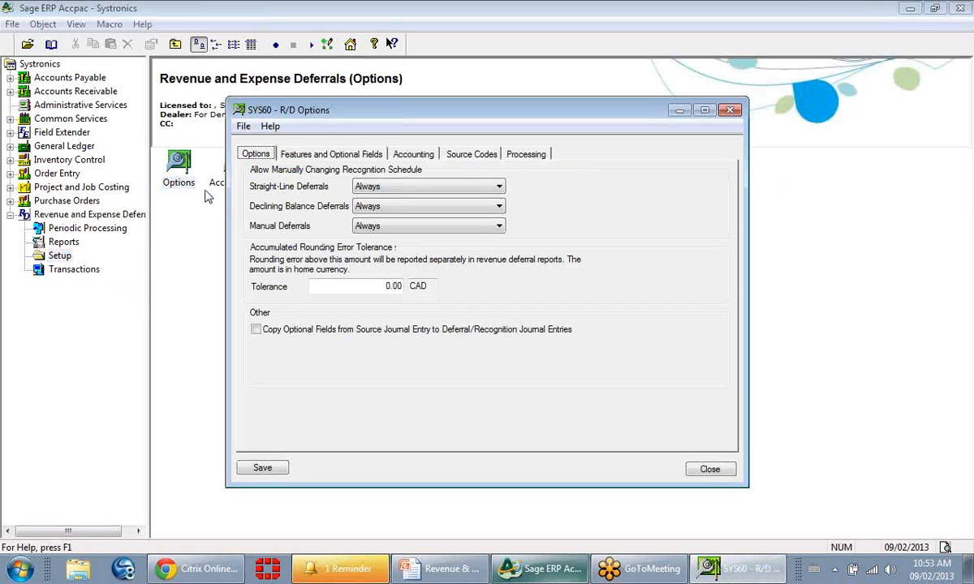
Review the R/D option pages for features and optional fields, default deferral accounting, and G/L source codes.
click(342, 155)
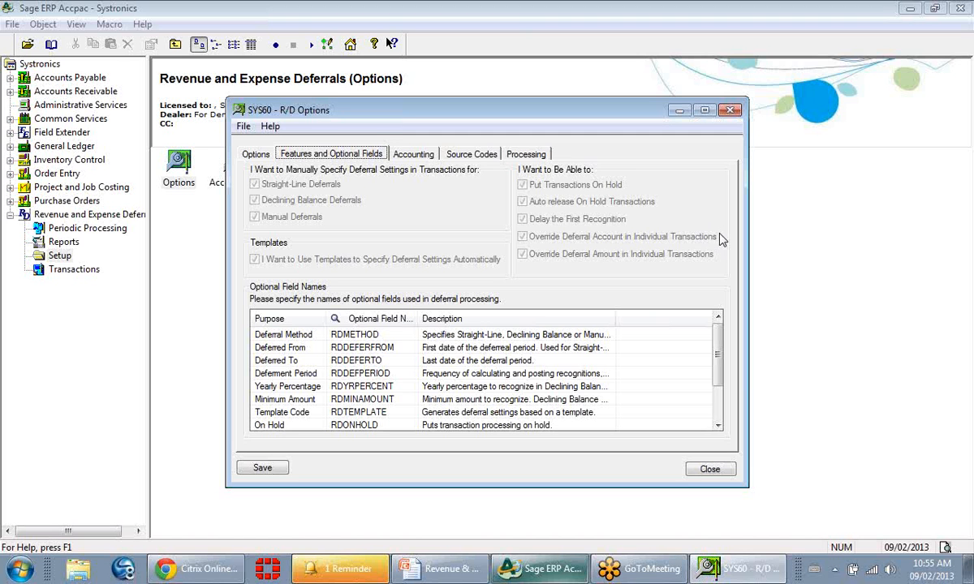
click(422, 158)
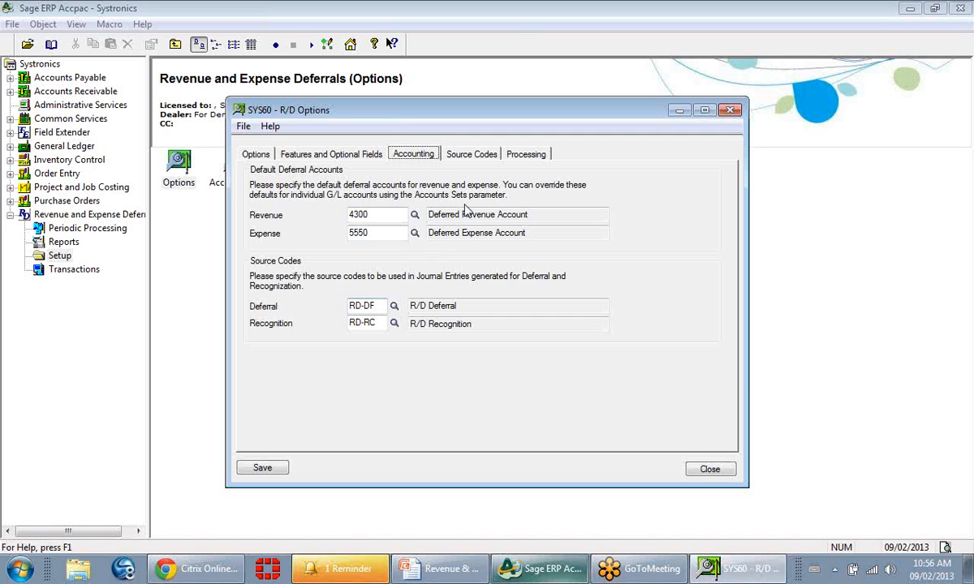
click(489, 160)
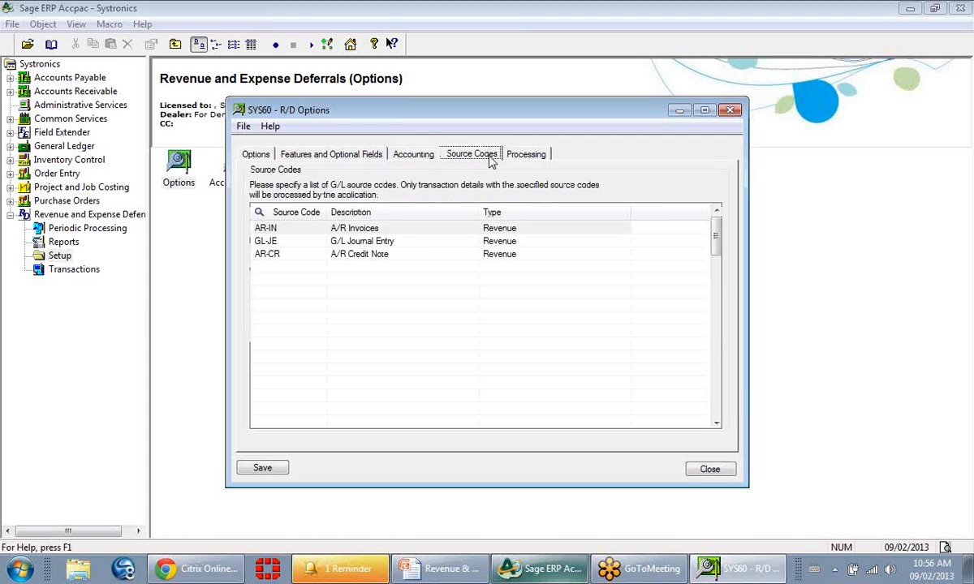
Browse the available source codes for the AR-IN row through to the end of the finder list, leaving without selecting one.
click(317, 231)
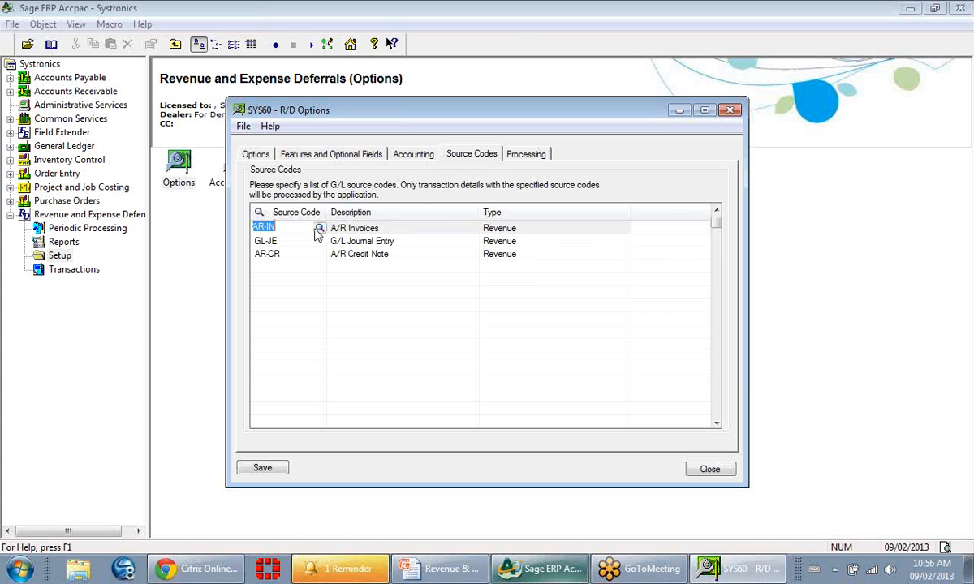
click(319, 230)
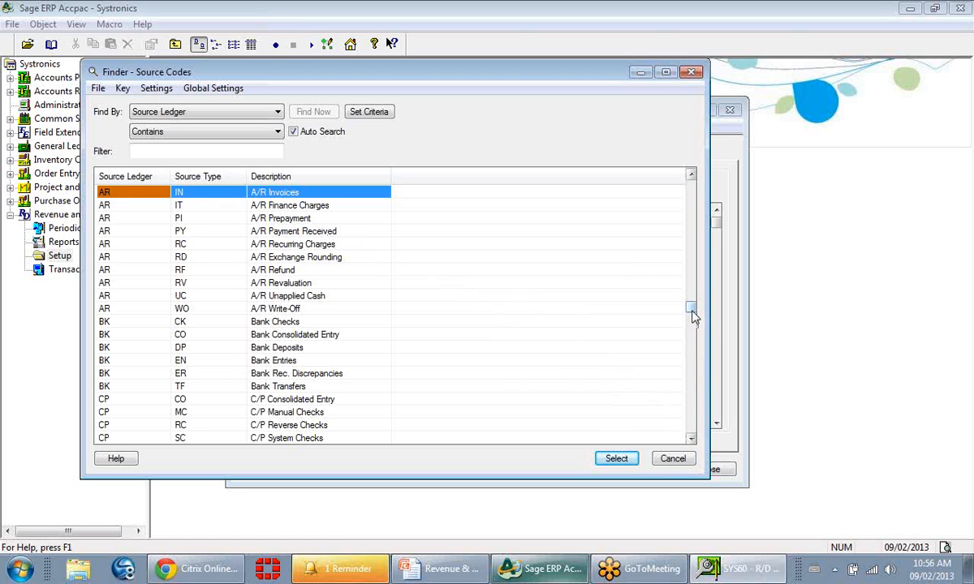
key(Down)
key(Down)
key(Down)
key(Down)
key(Down)
key(Down)
key(Down)
key(Down)
key(Down)
key(Down)
key(Down)
key(Down)
key(Down)
key(Down)
key(Down)
key(Down)
key(Down)
key(Down)
key(Down)
key(Down)
key(Down)
key(Down)
key(Down)
key(Down)
key(Down)
key(Down)
key(Down)
key(Down)
key(Down)
key(Down)
key(Down)
key(Down)
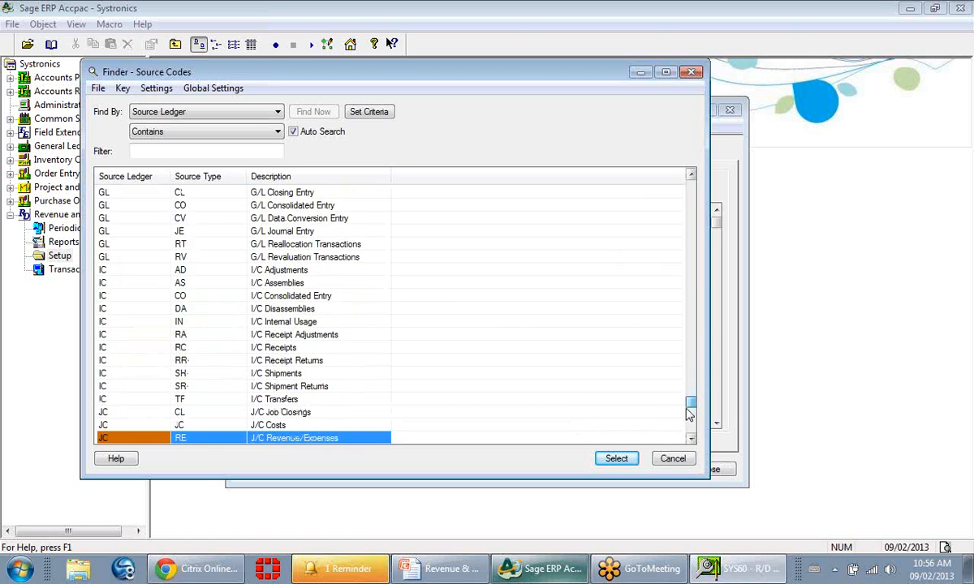
key(Down)
key(Down)
key(Down)
key(Down)
key(Down)
key(Down)
key(Down)
key(Down)
key(Down)
key(Down)
key(Down)
key(Down)
key(Down)
key(Down)
key(Down)
key(Down)
key(Down)
key(Down)
key(Down)
key(Down)
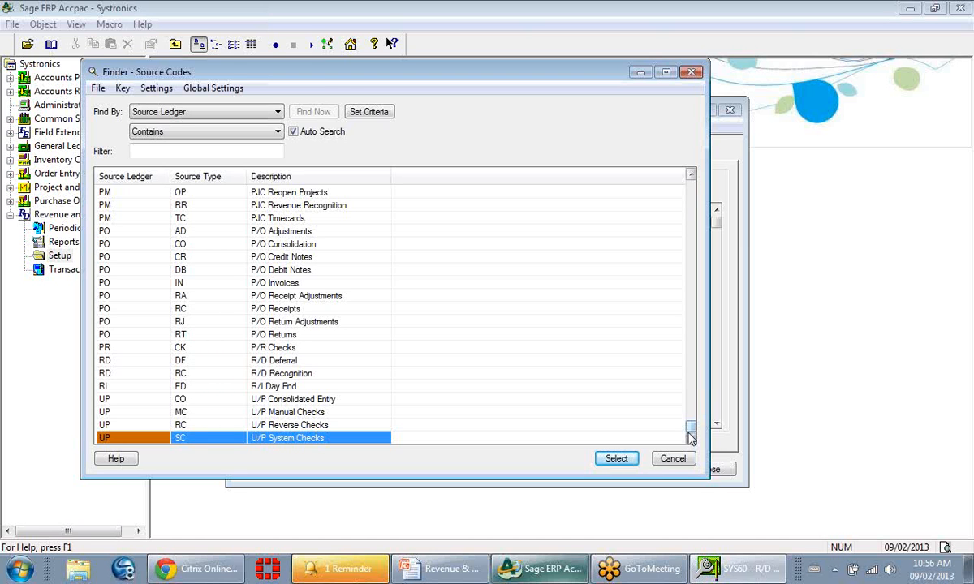
click(673, 459)
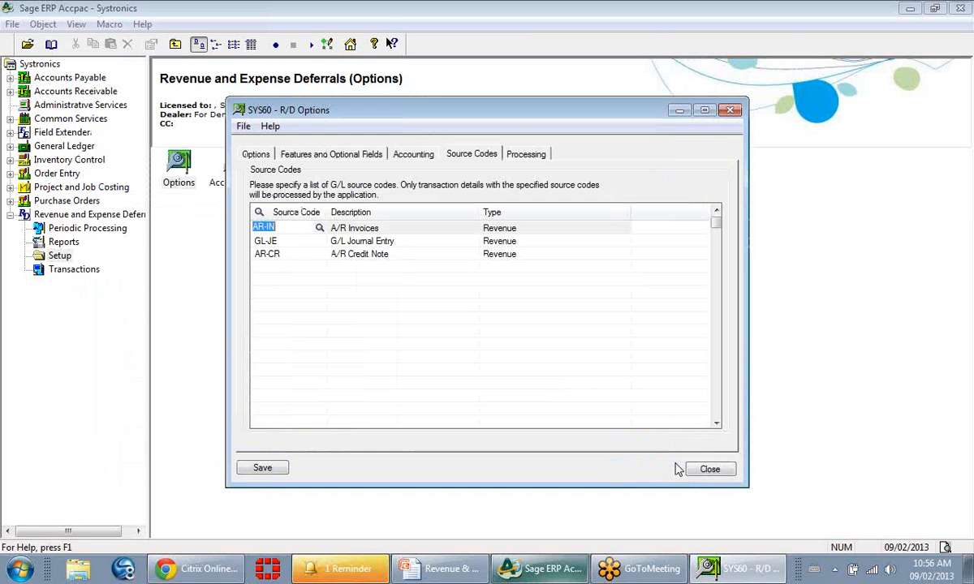
Review the R/D processing options, including the deferral maximum interval and the choices for when to recognize.
click(526, 156)
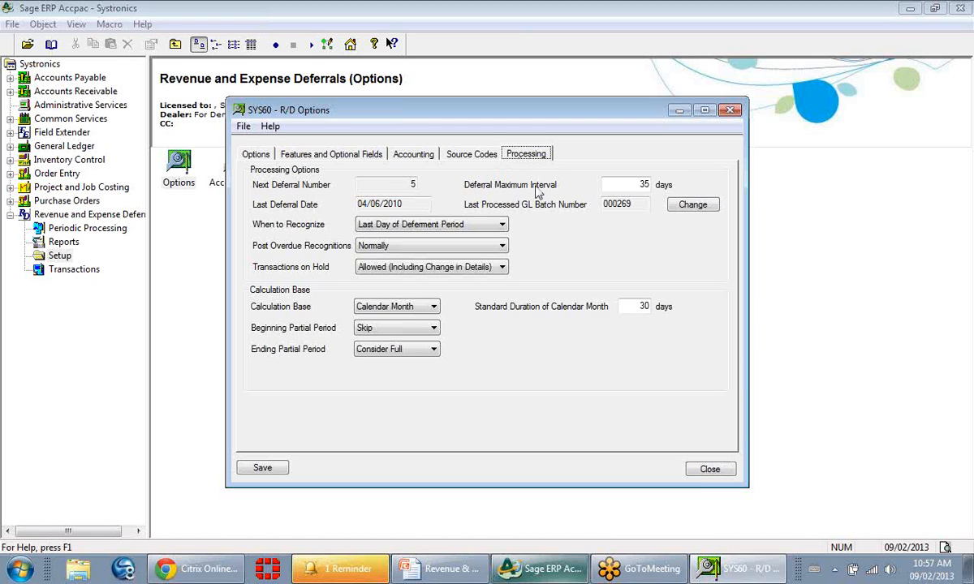
click(630, 185)
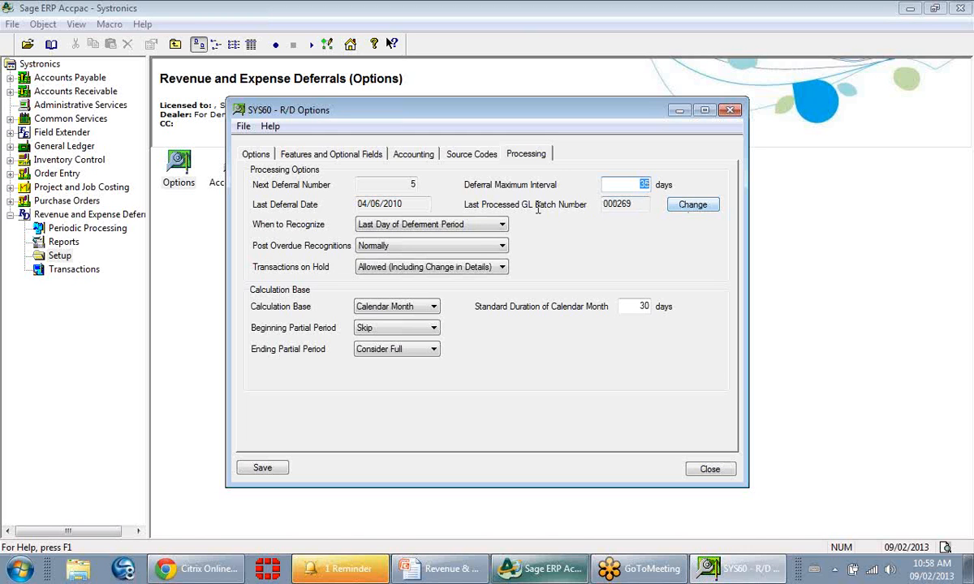
click(504, 225)
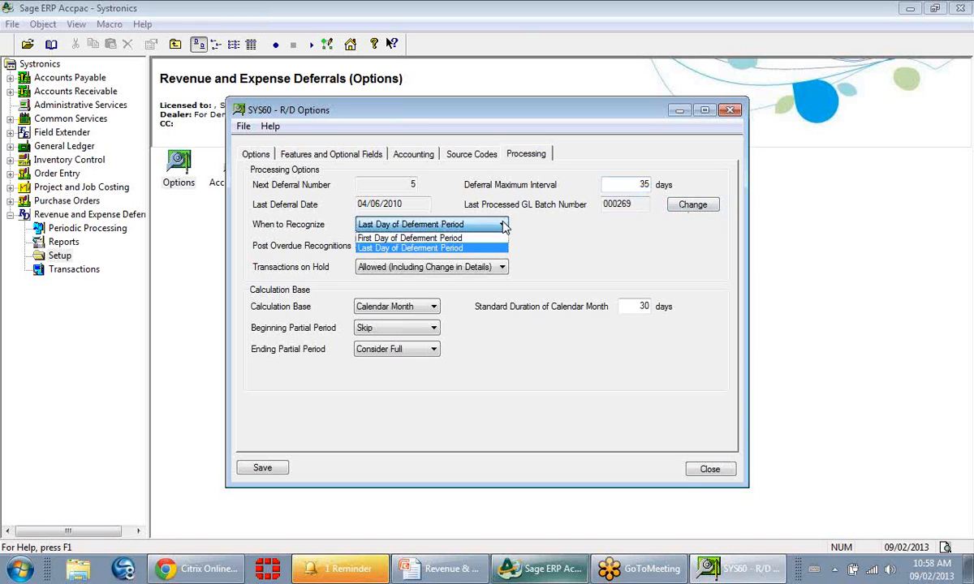
click(504, 227)
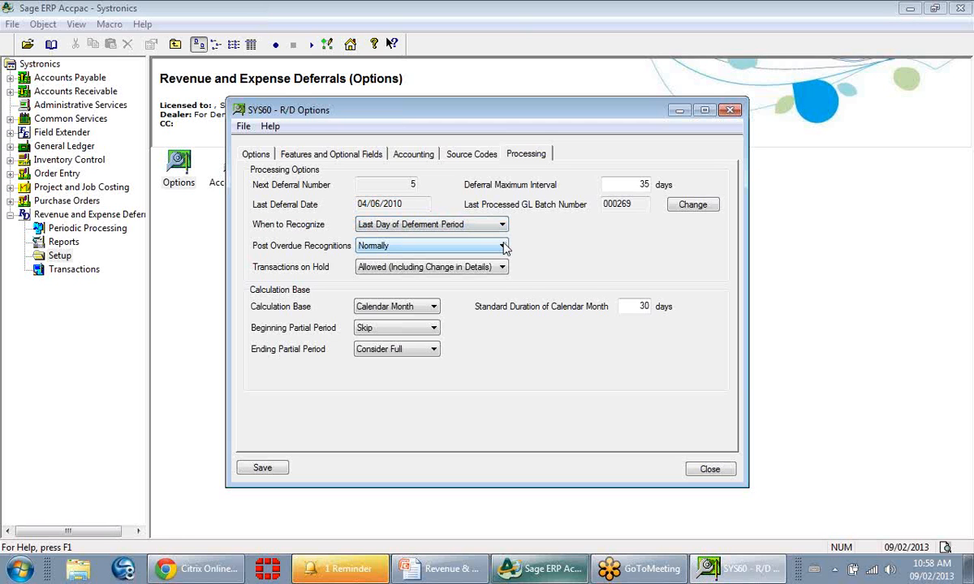
Switch to the Revenue & Expense Deferrals.pptx presentation in PowerPoint to consult the Post Overdue Recognitions slide.
click(455, 572)
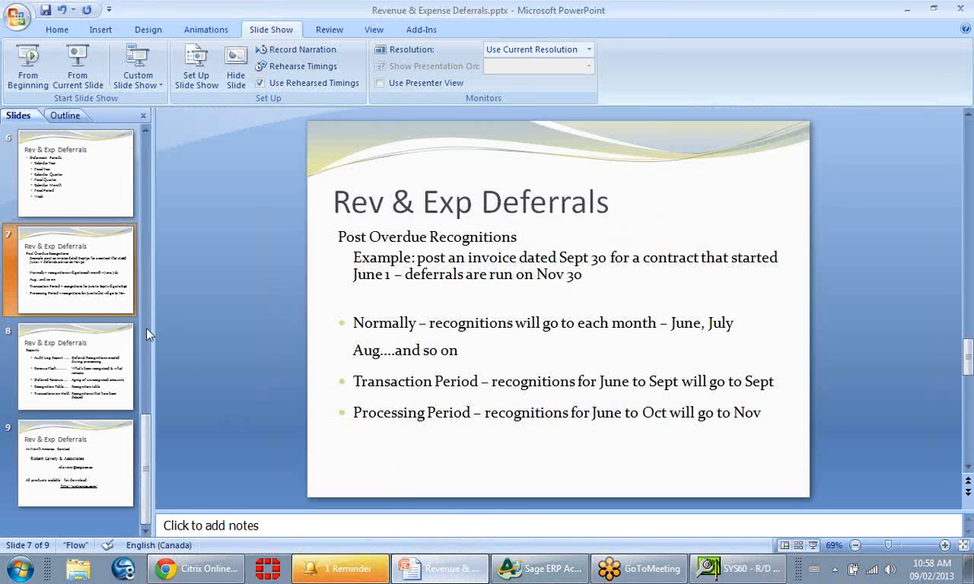
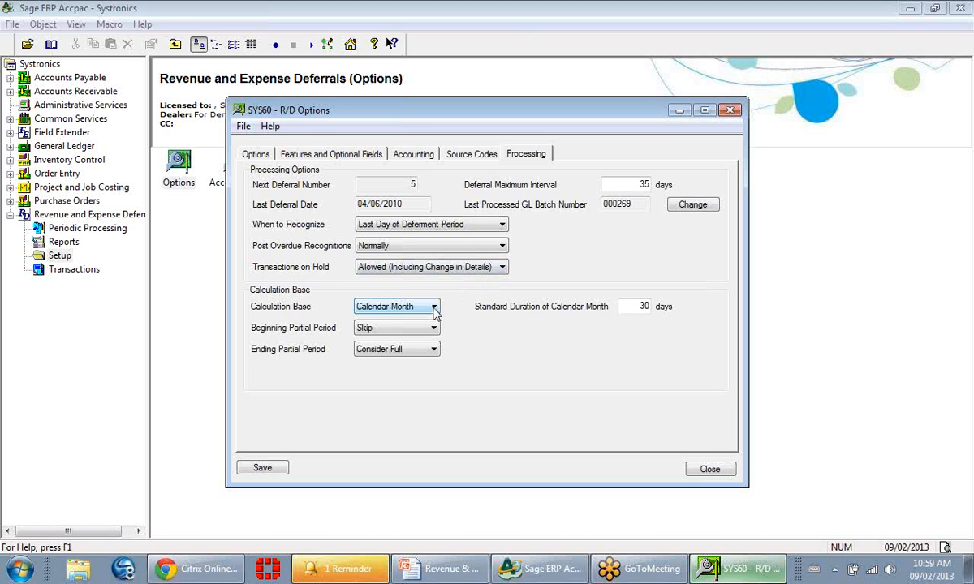
Review the calculation base choices, the standard duration of a calendar month, and the beginning partial period choices in the processing options.
click(435, 314)
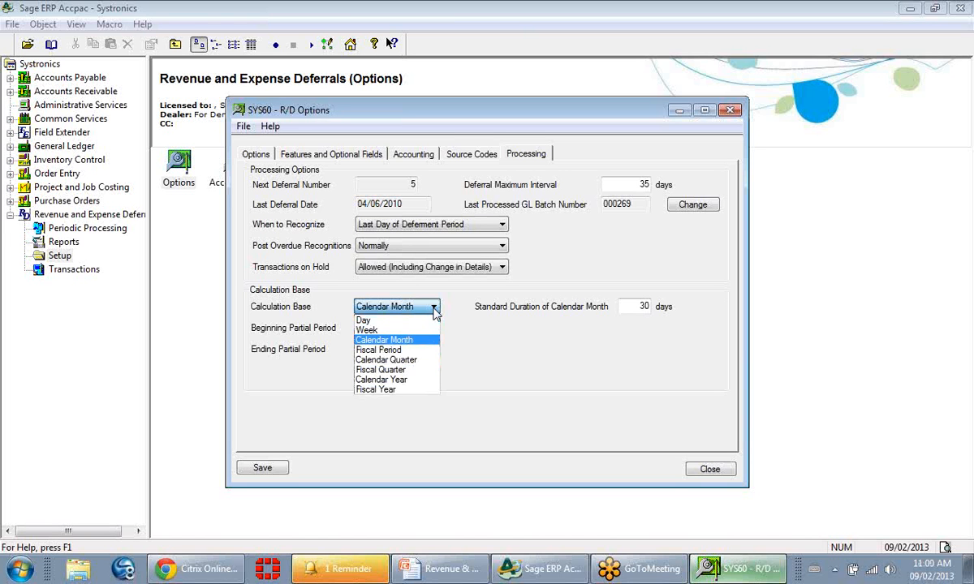
click(434, 309)
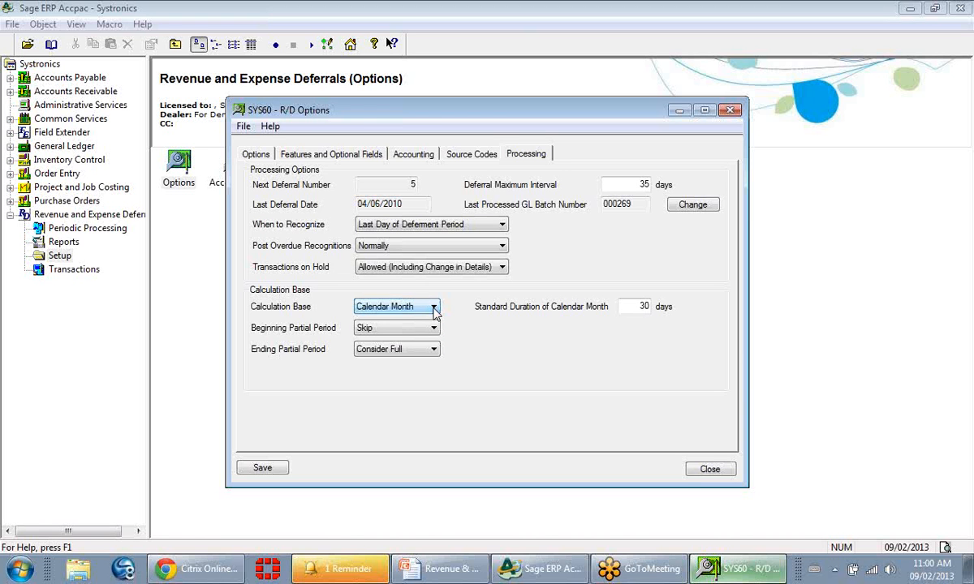
click(635, 307)
click(435, 328)
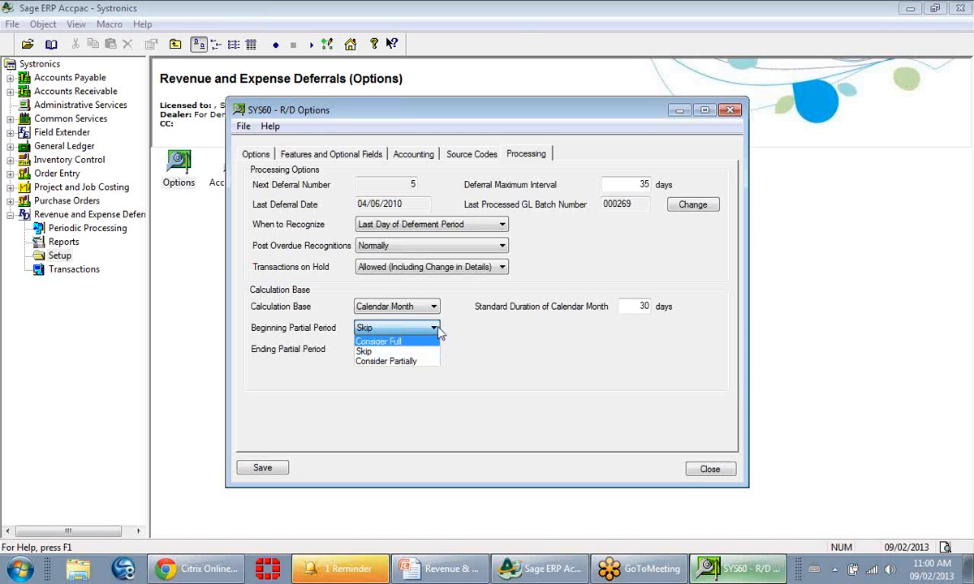
click(437, 329)
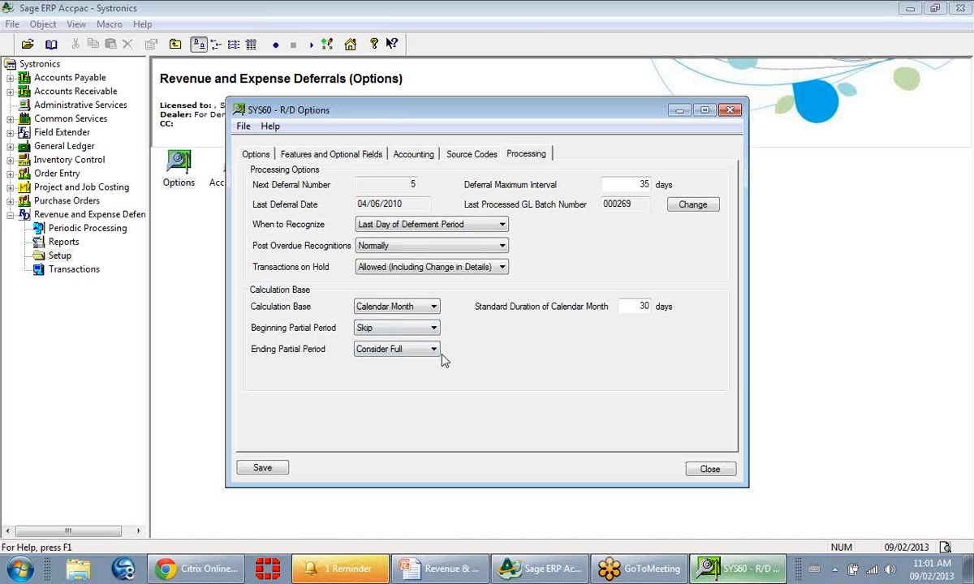
Review when the recognition schedule of straight-line deferrals may be changed manually, and close R/D Options without saving.
click(258, 156)
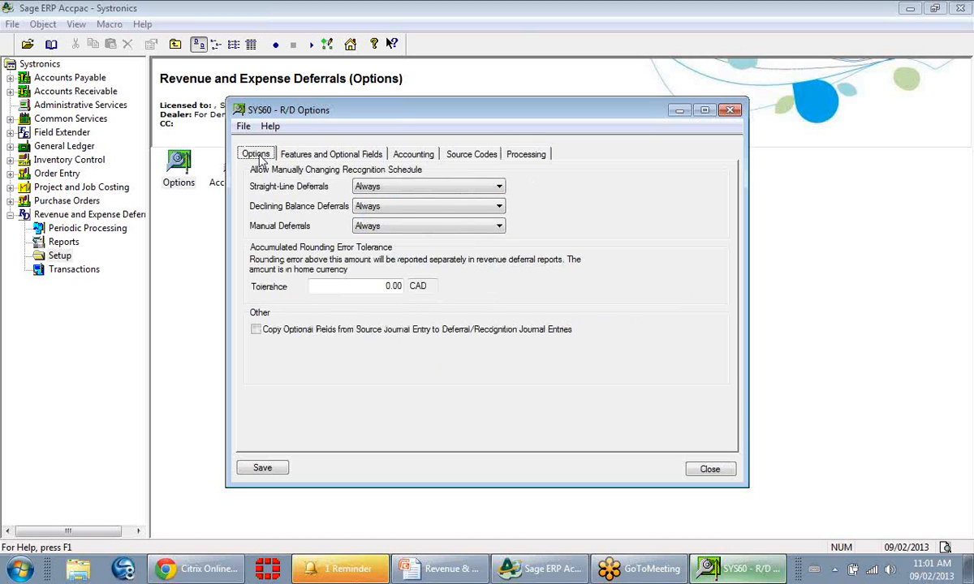
click(499, 188)
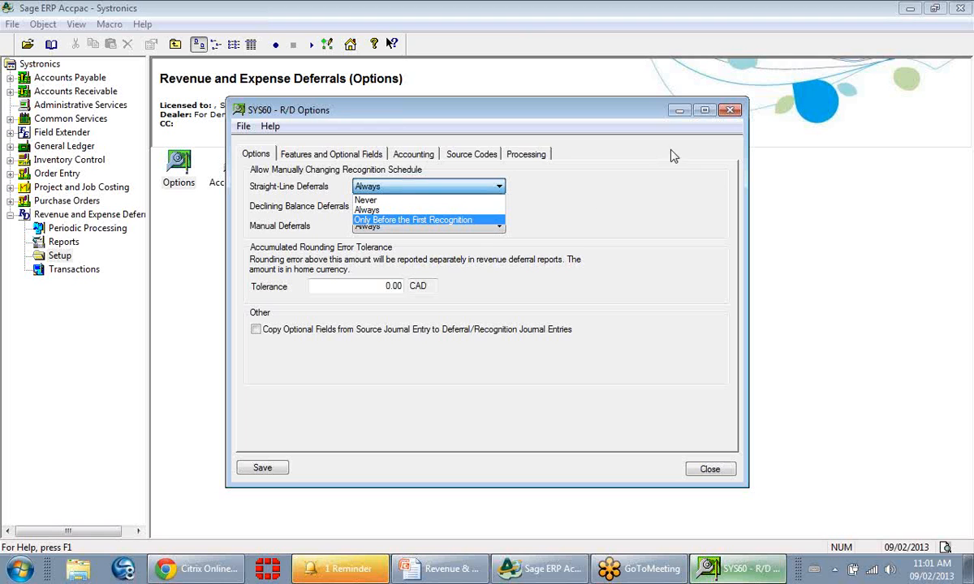
click(734, 111)
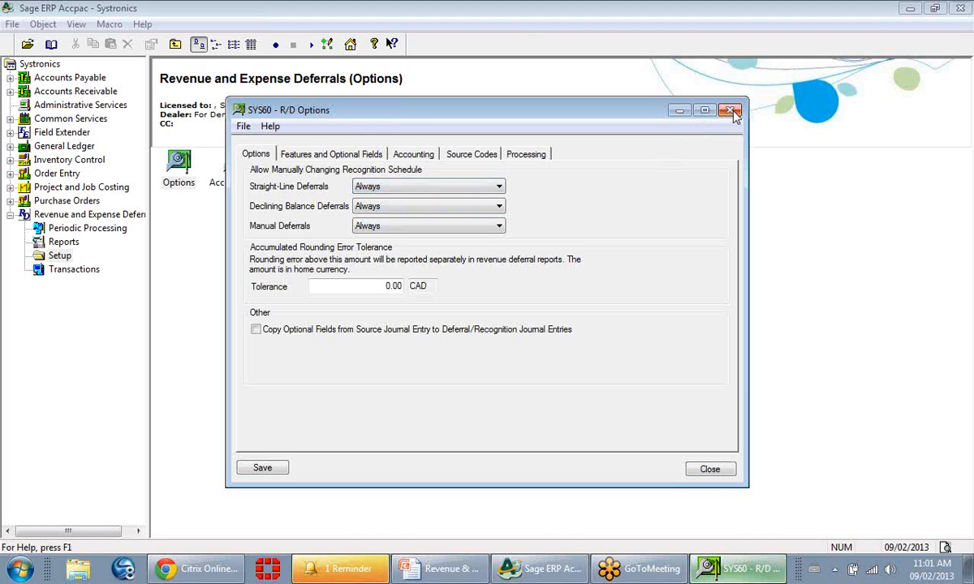
click(711, 470)
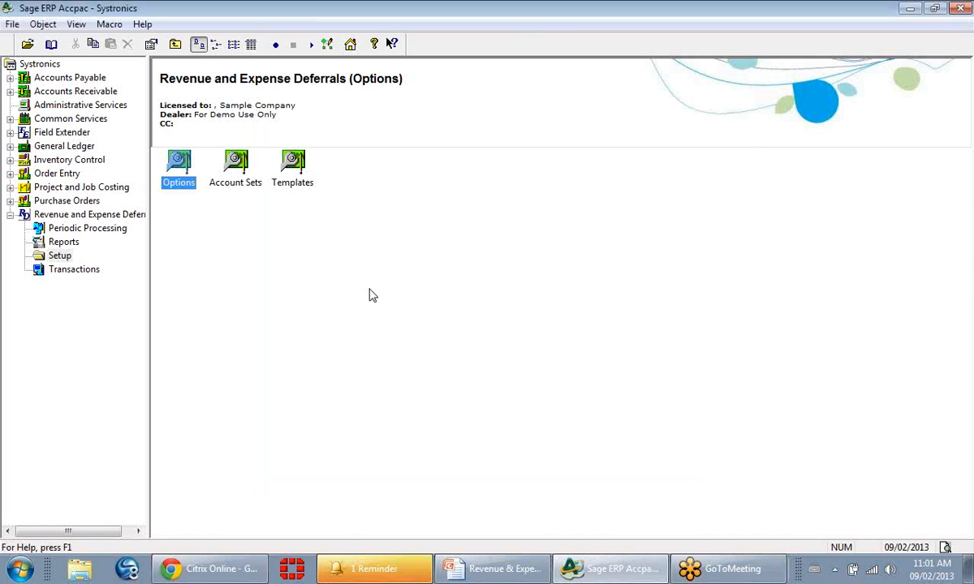
Review the deferral accounts in R/D Account Sets, and load template SUBS1 in R/D Templates.
double_click(236, 180)
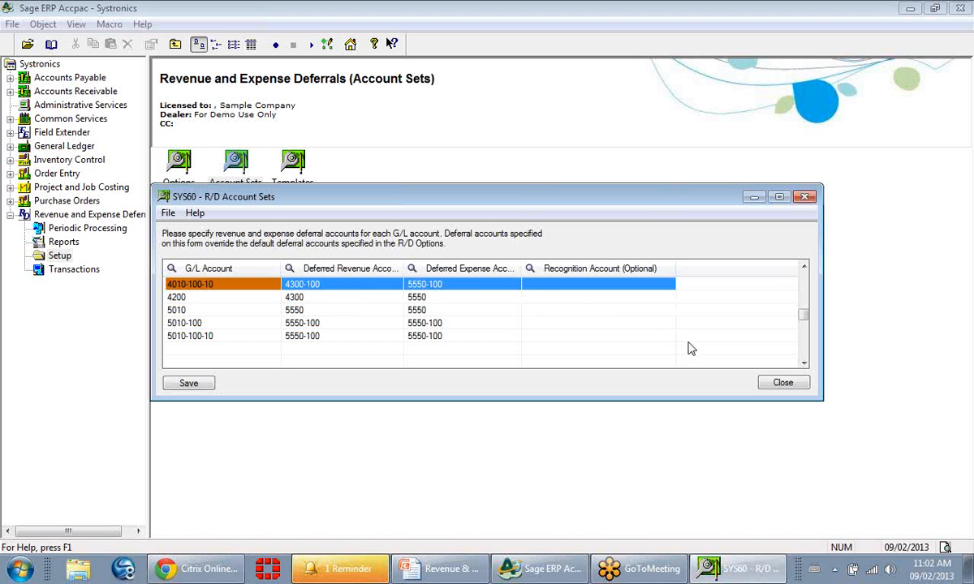
click(782, 383)
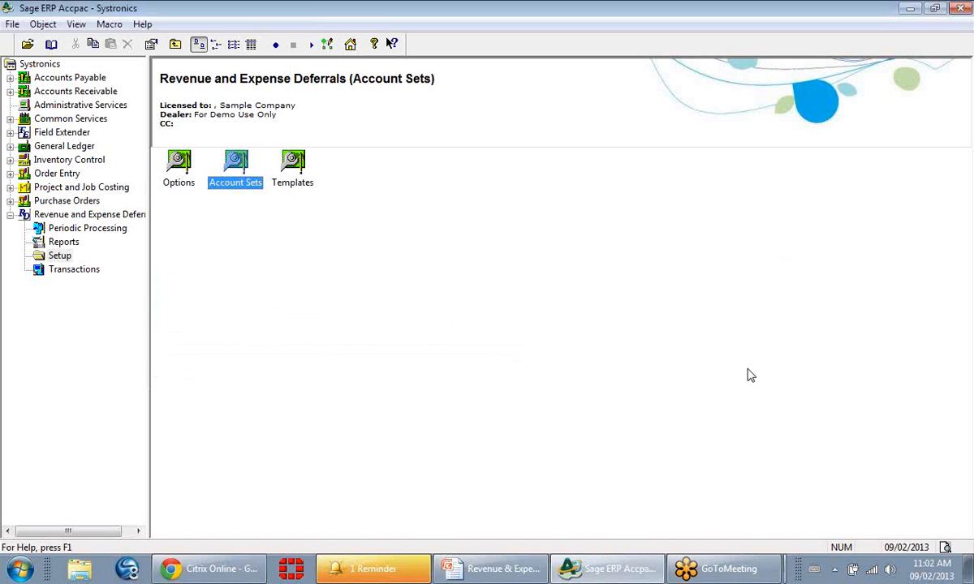
double_click(291, 182)
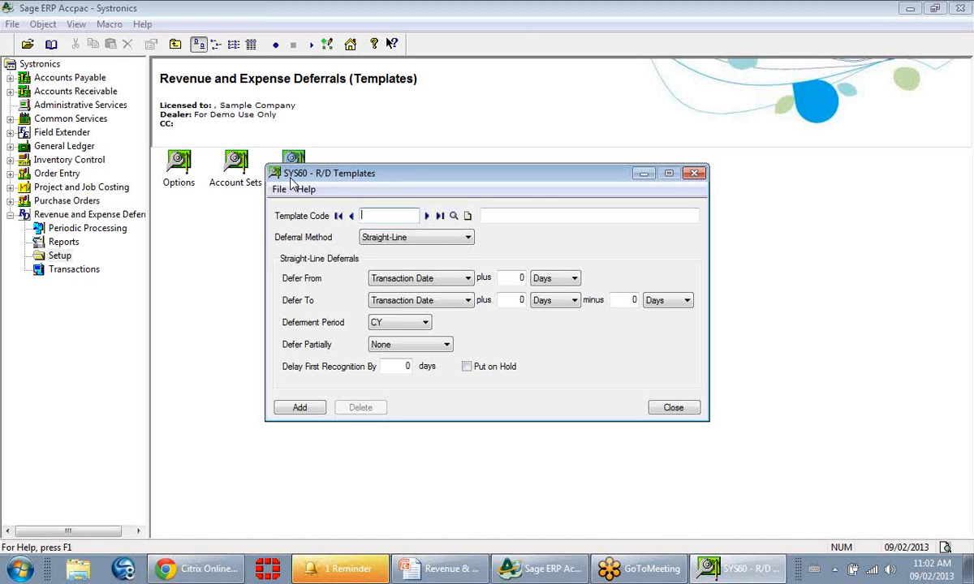
text(SUB)
click(453, 215)
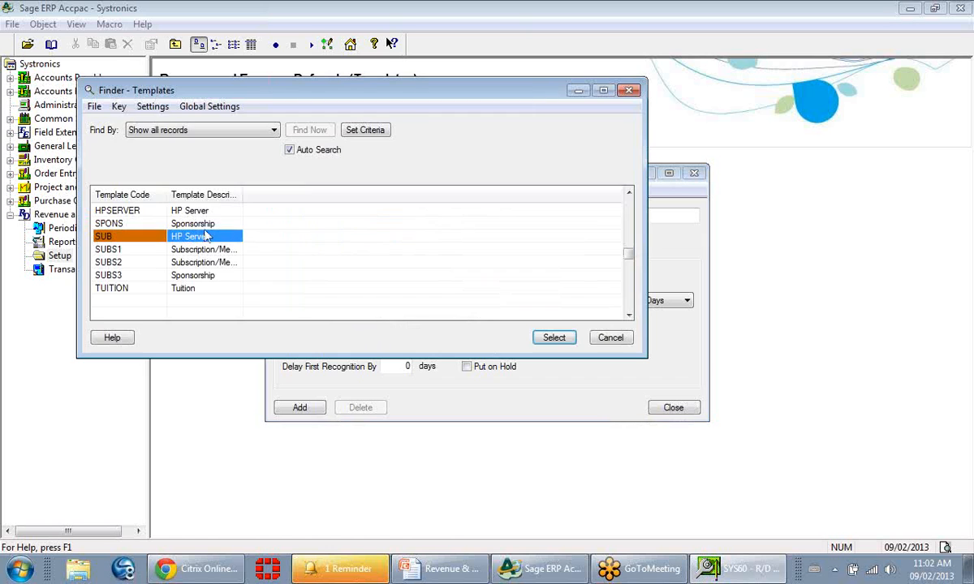
double_click(161, 251)
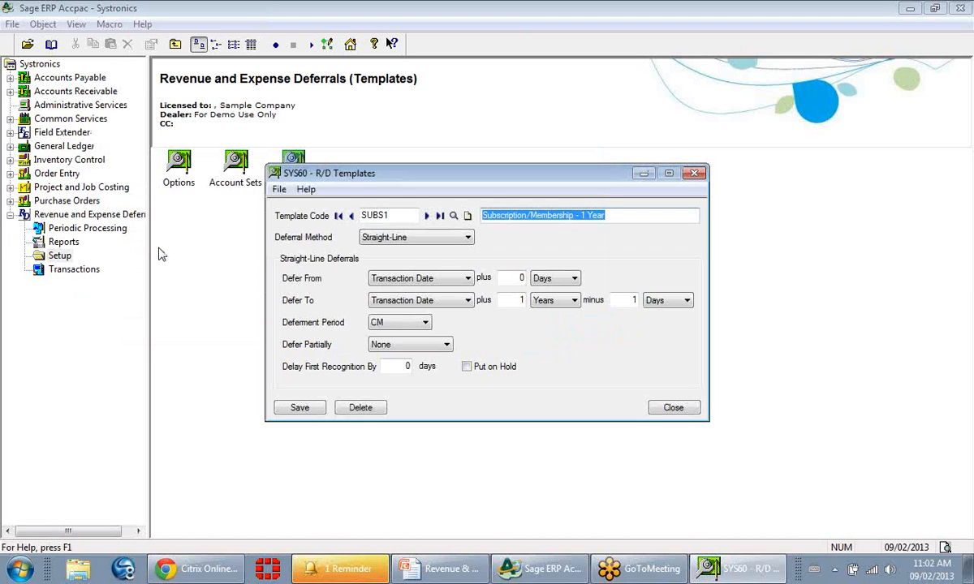
Review the SUBS1 template's deferral method choices and its Defer From and Defer To settings, keeping Straight-Line and Transaction Date.
click(468, 238)
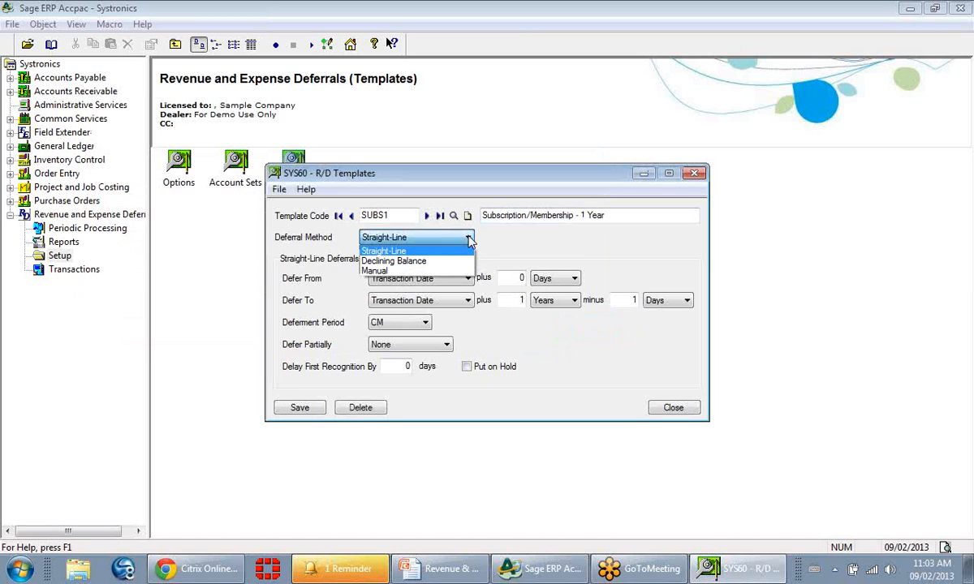
click(469, 238)
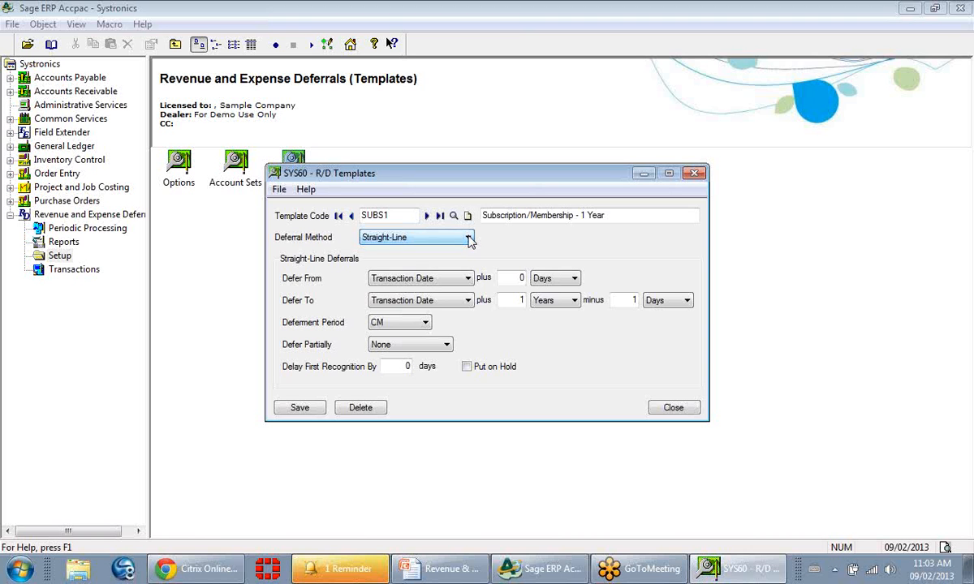
click(468, 280)
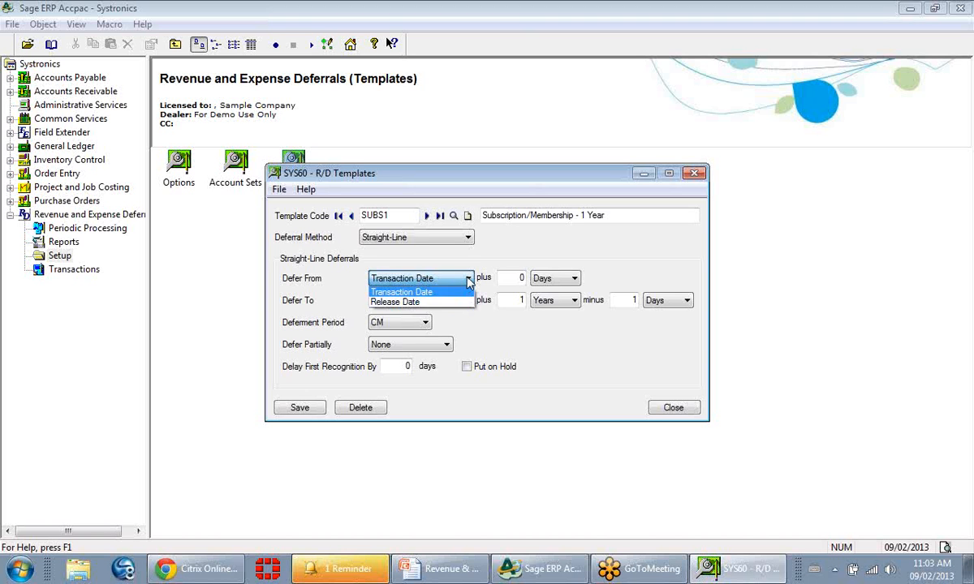
click(438, 291)
click(467, 302)
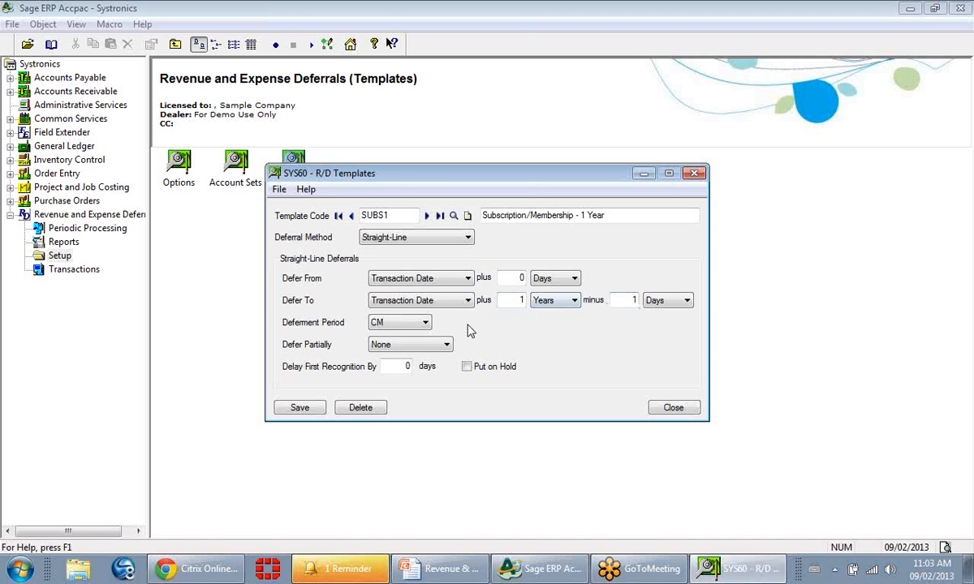
Review the deferment period and partial deferral choices of the SUBS1 template, and close R/D Templates without changes.
click(425, 325)
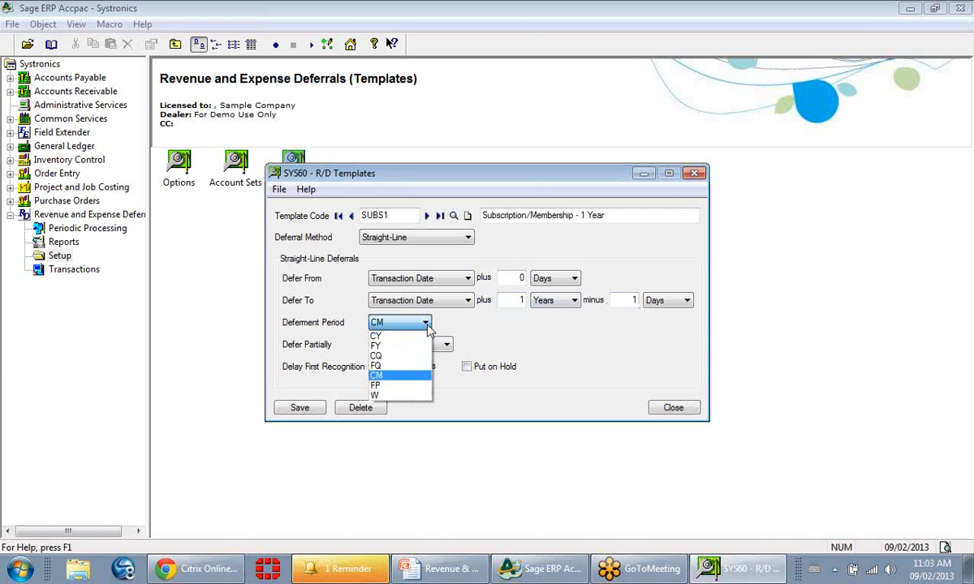
click(427, 327)
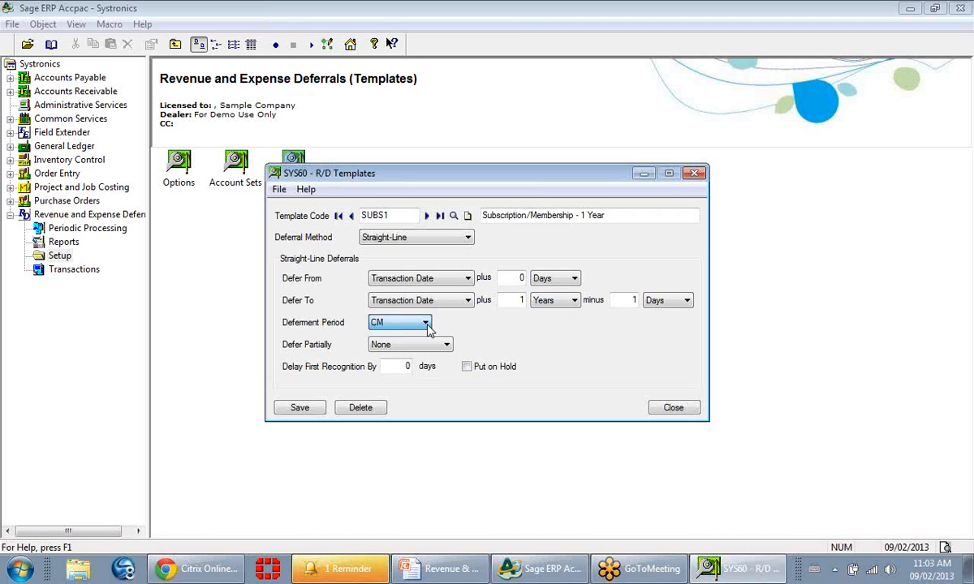
click(448, 348)
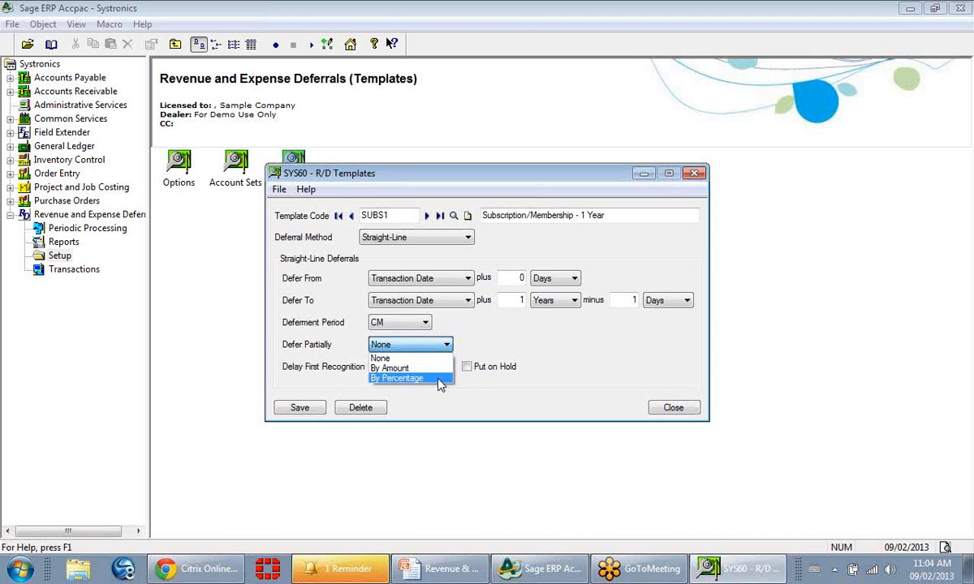
click(452, 350)
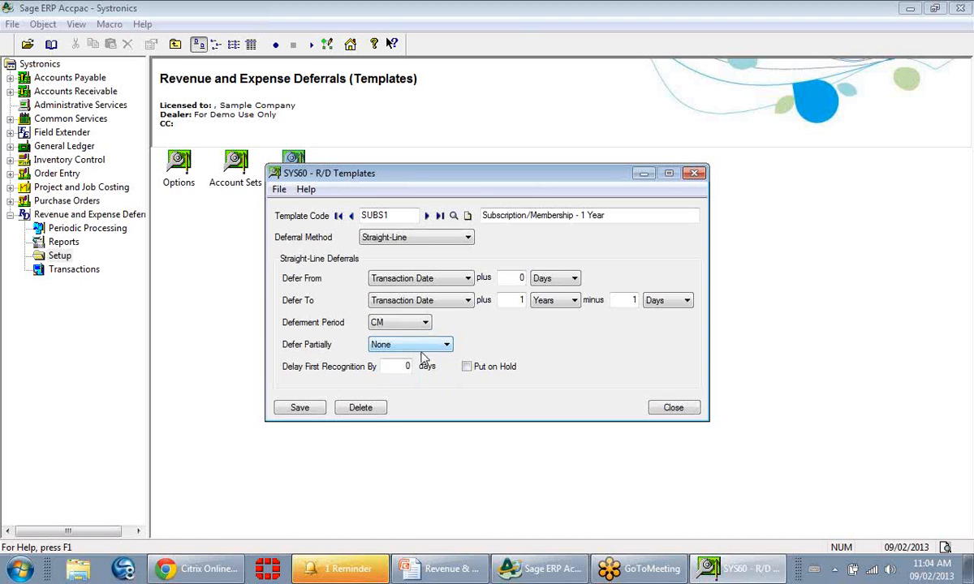
key(Tab)
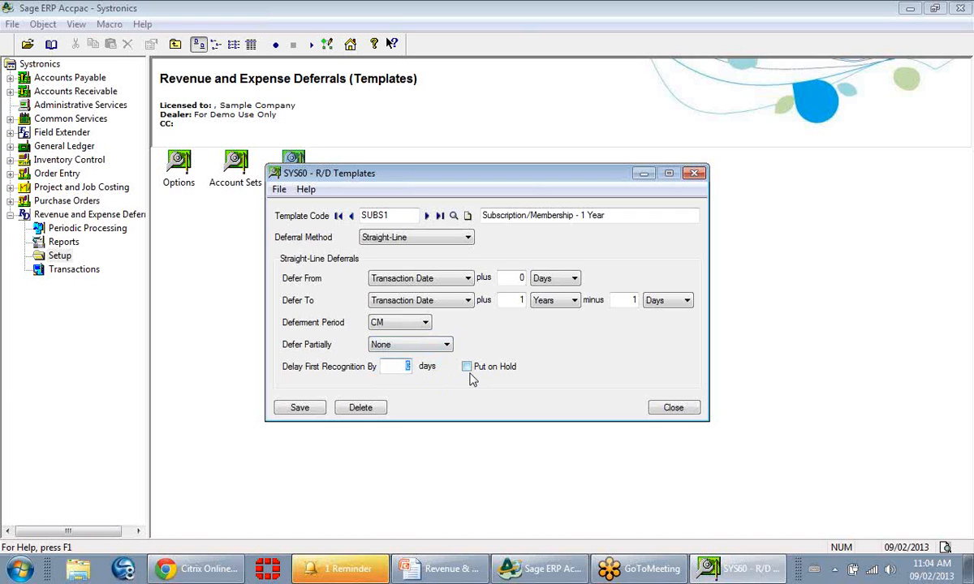
click(662, 412)
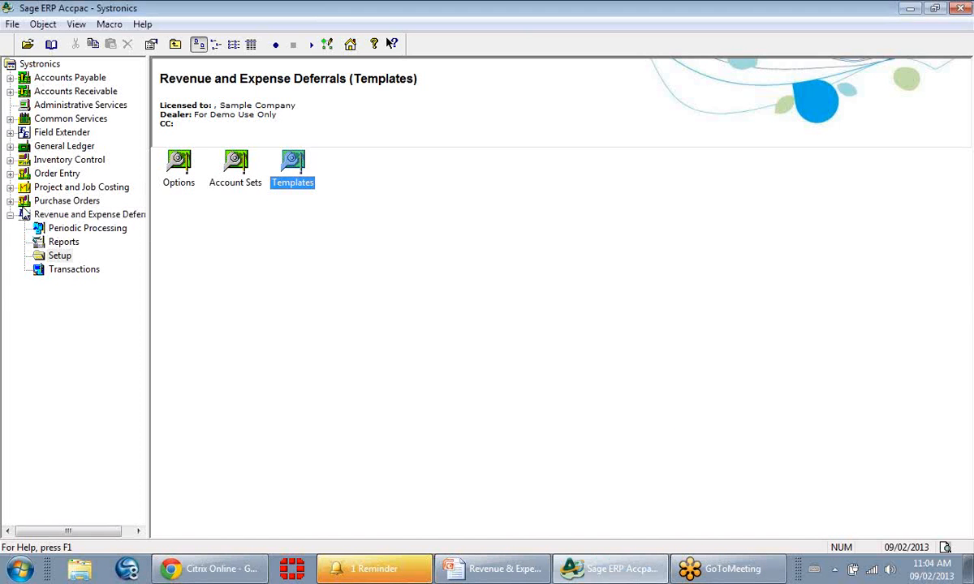
Open the Items window from the I/C Items and Price Lists folder of Inventory Control.
click(10, 175)
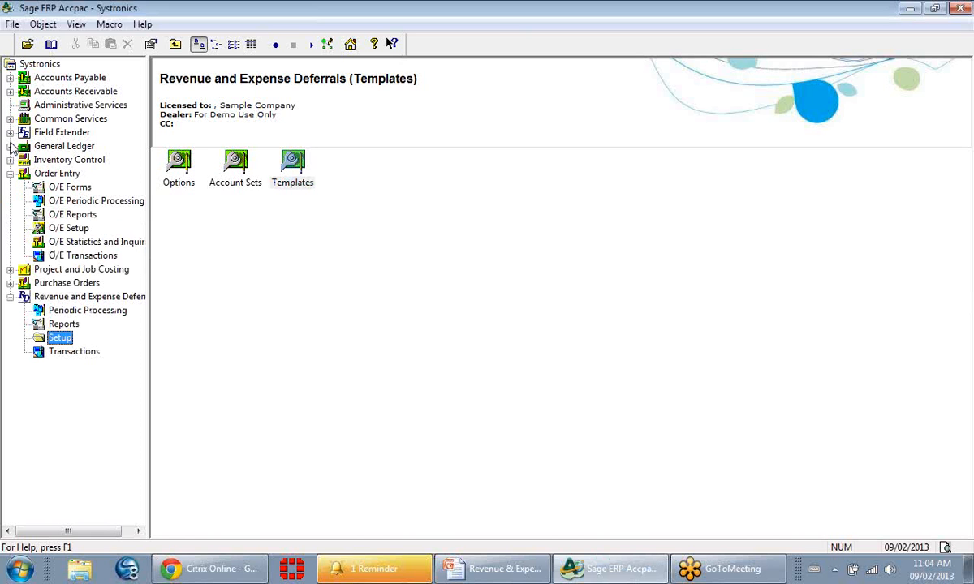
click(11, 160)
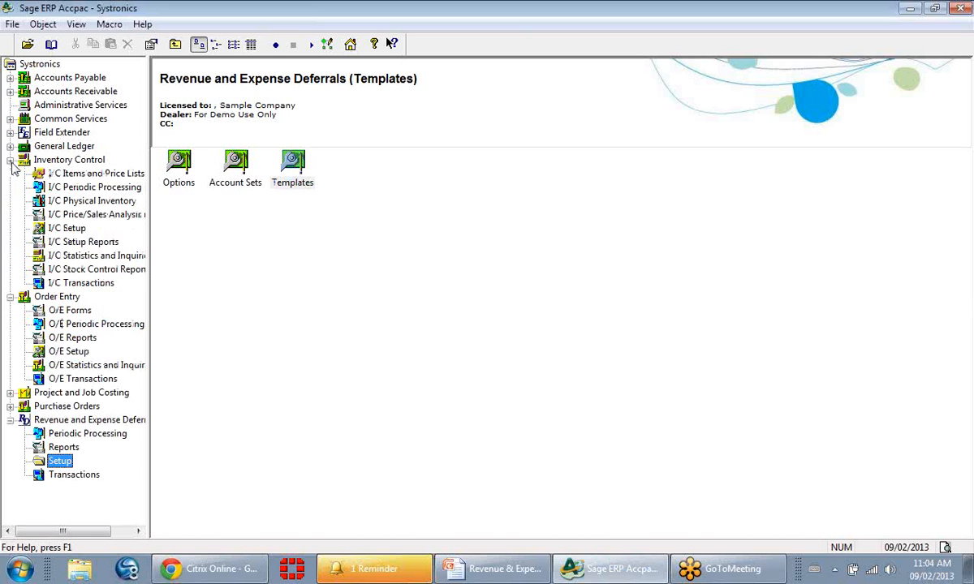
click(71, 175)
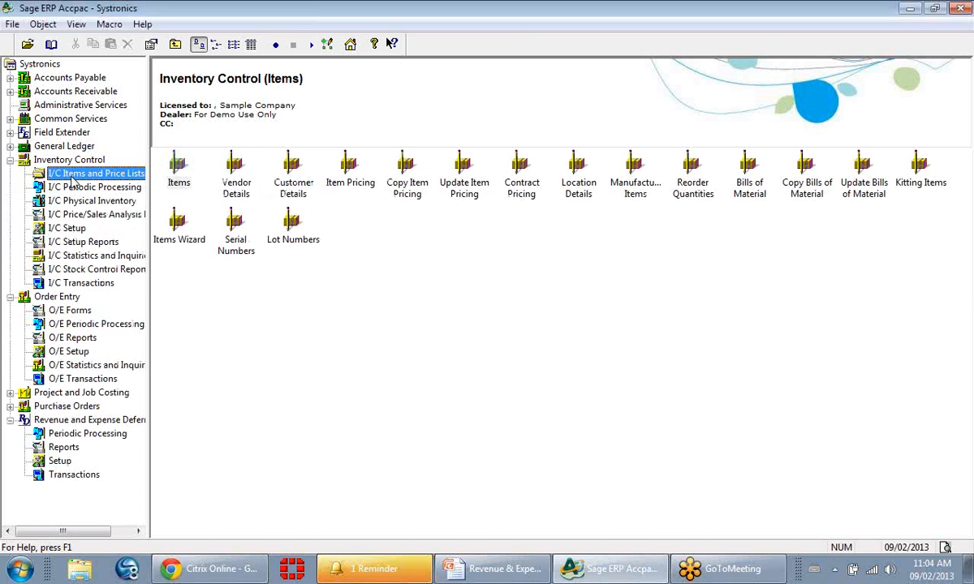
double_click(178, 162)
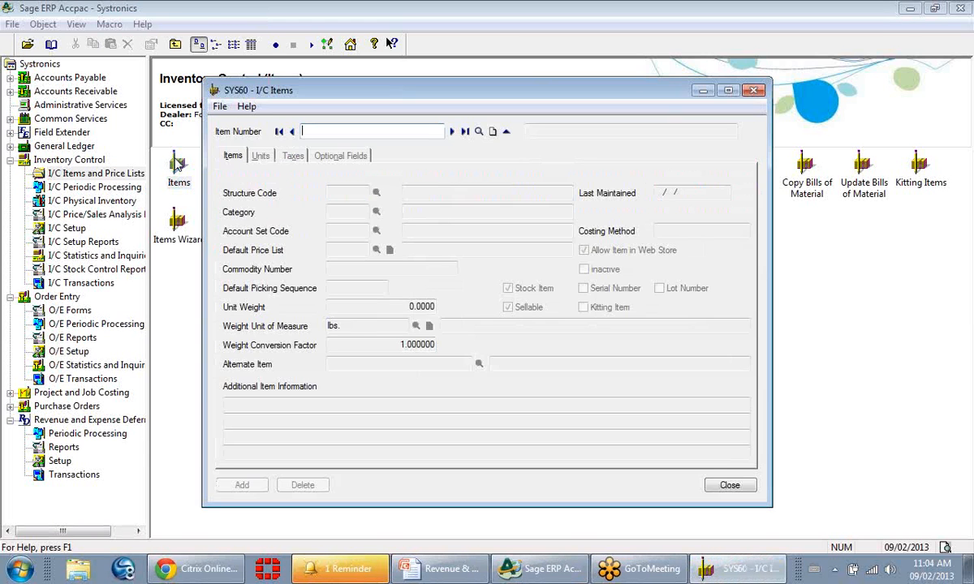
Look up item #SUBS1, check the template code assigned in its optional fields, and close the item.
text(SUB)
click(478, 131)
double_click(124, 210)
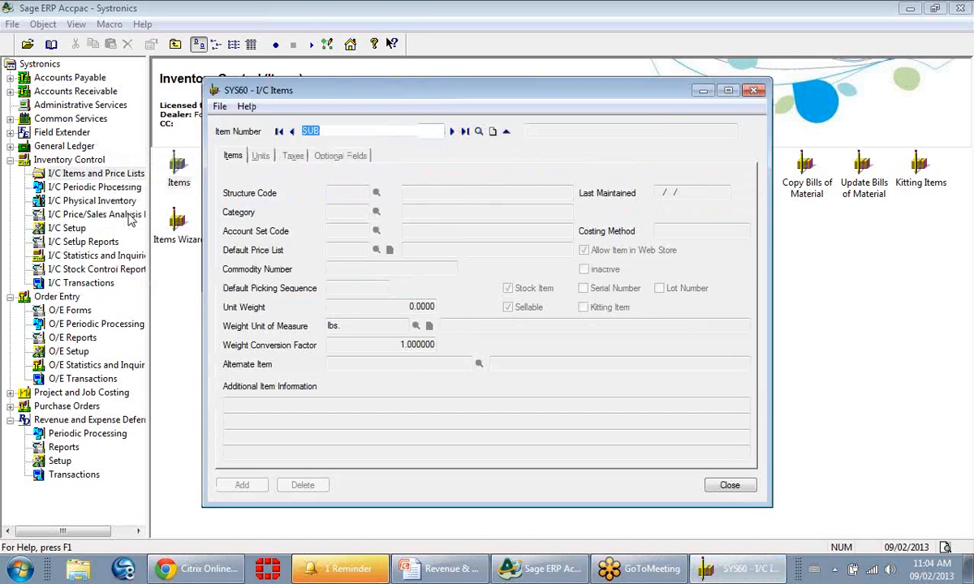
click(301, 155)
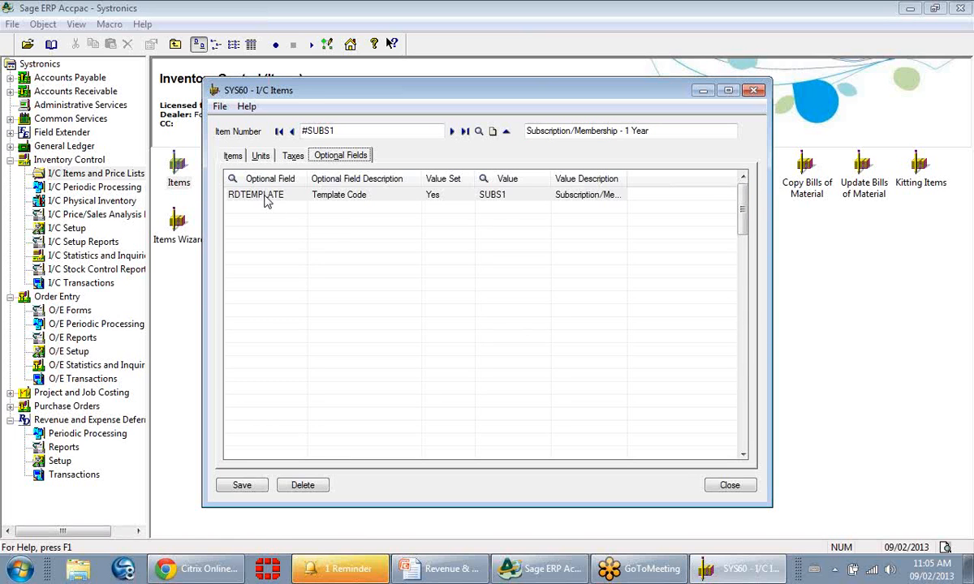
click(728, 485)
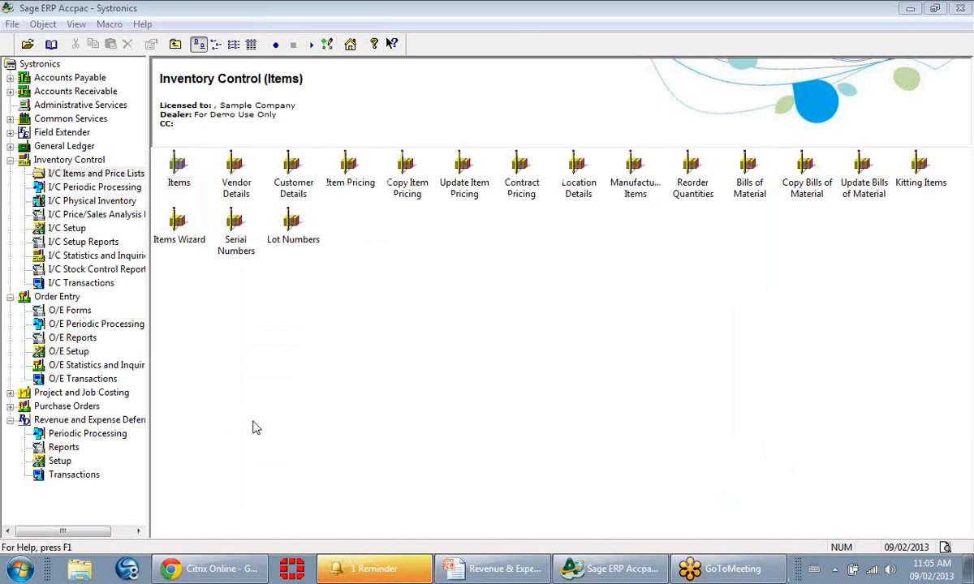
Start a new order in O/E Order Entry and enter the customer number.
click(72, 380)
click(173, 182)
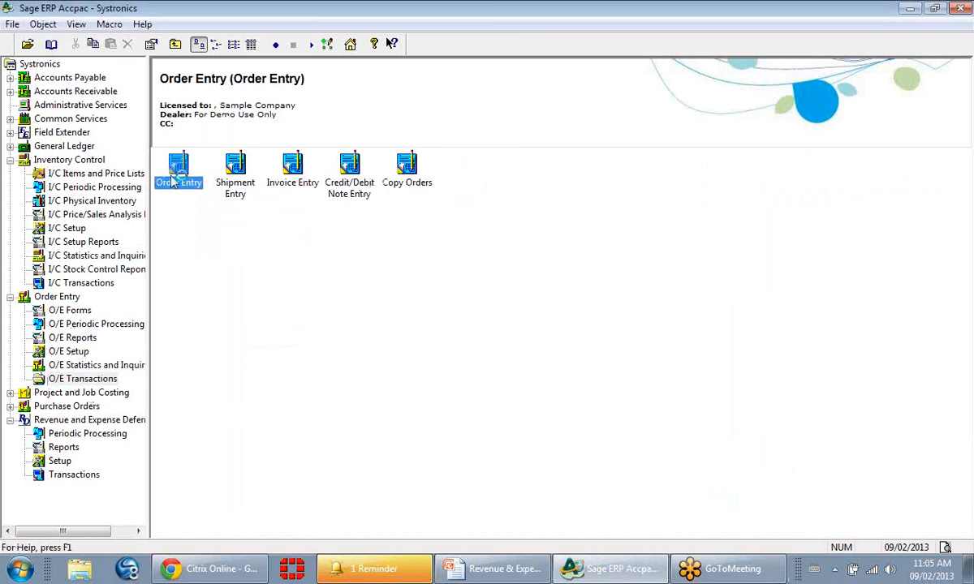
double_click(173, 182)
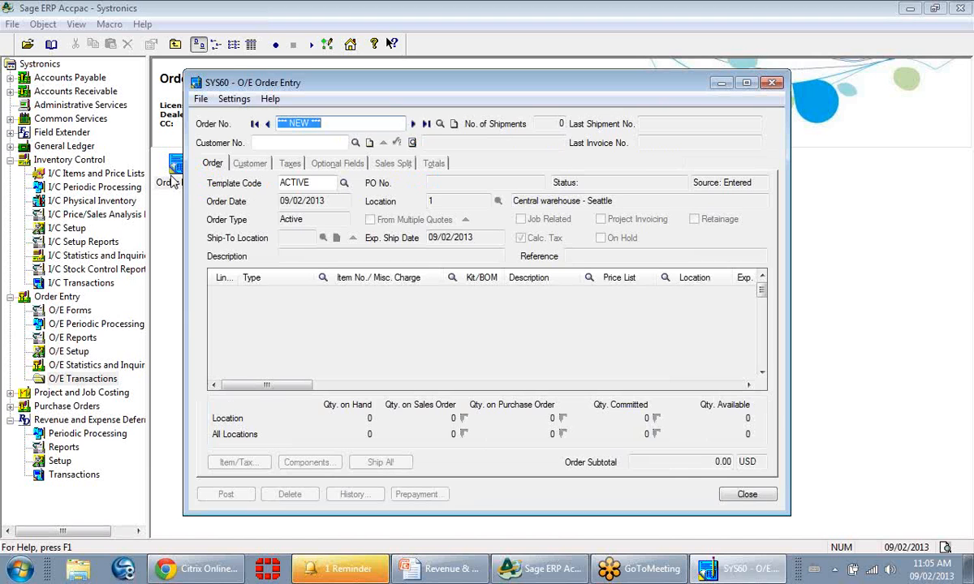
click(264, 144)
text(1200)
key(Tab)
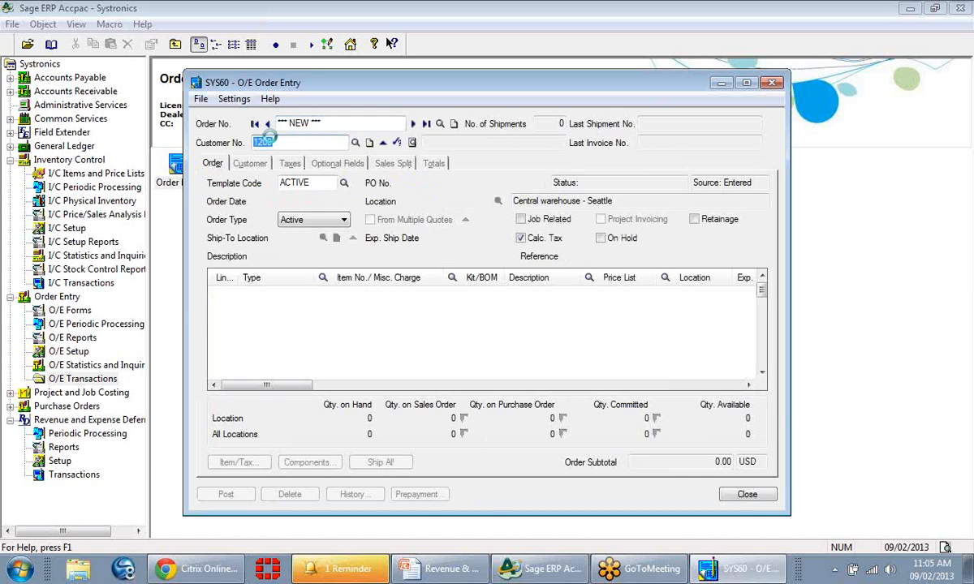
Put item #SUBS1 on the order's first detail line, finding it by descriptions starting with "sub".
click(335, 282)
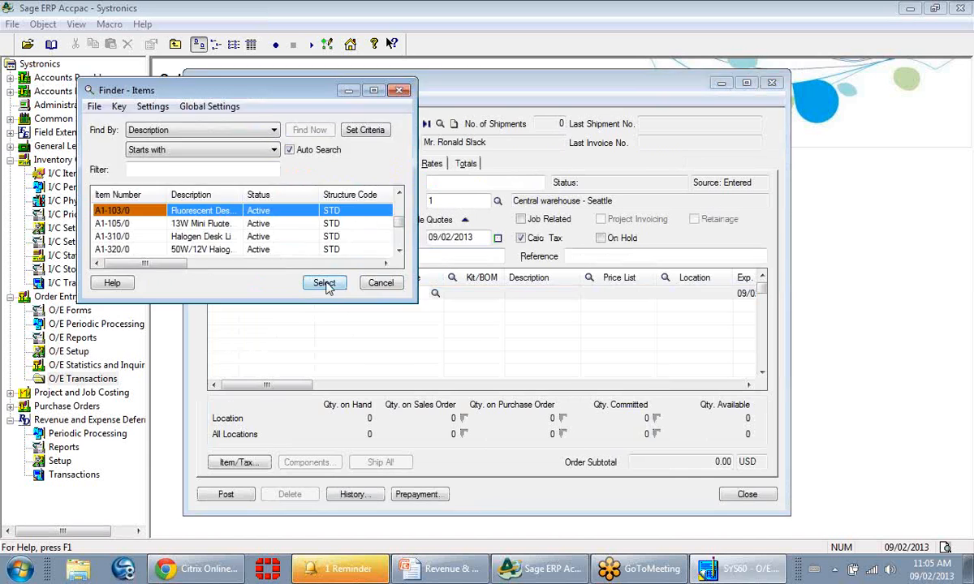
text(sub)
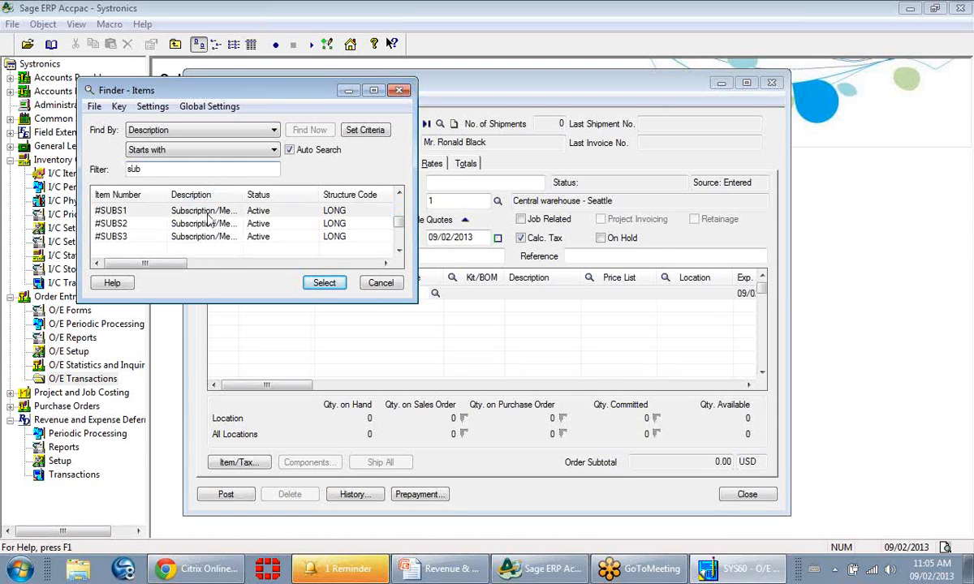
double_click(200, 211)
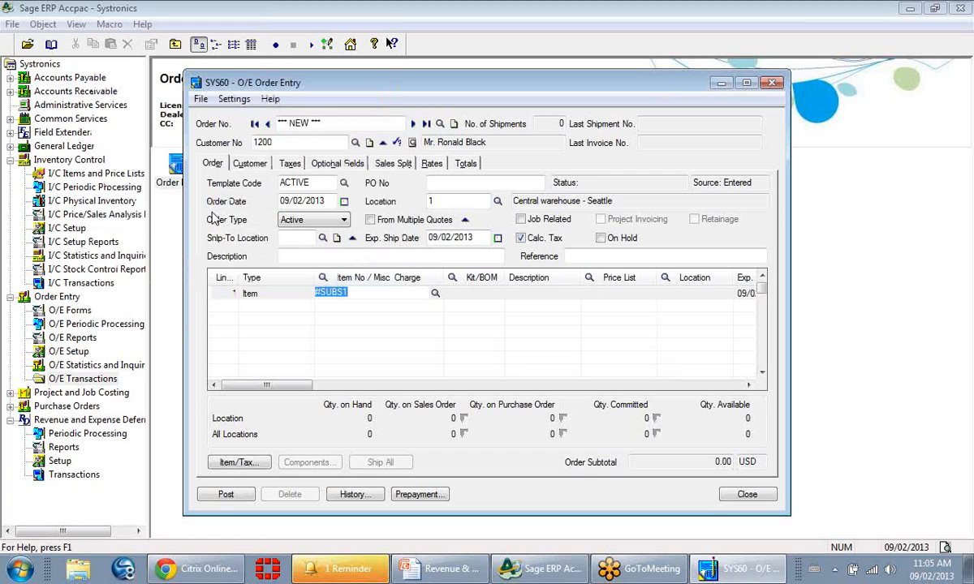
Accept item #SUBS1 on the order's first detail line and open that line's optional fields.
key(Tab)
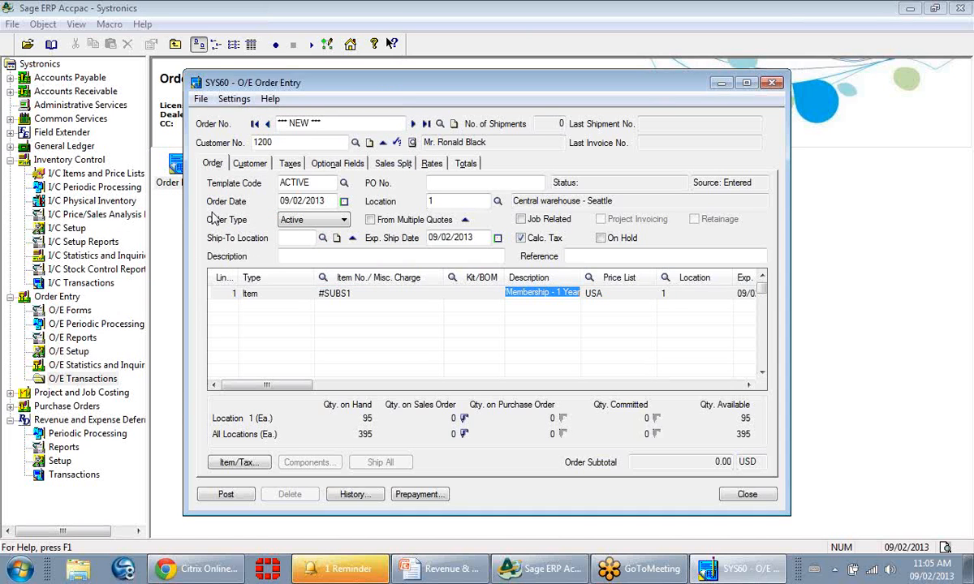
click(240, 387)
drag(240, 389, 667, 393)
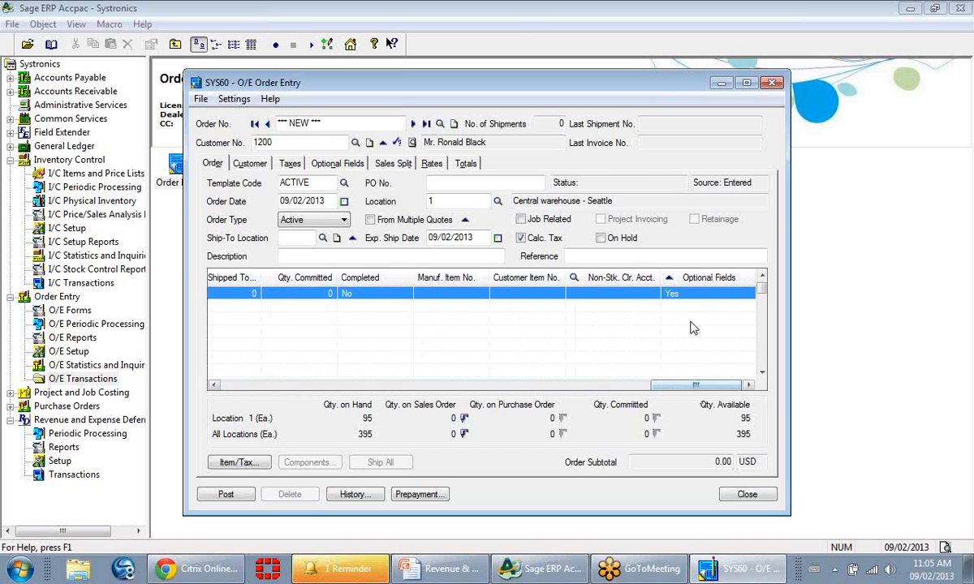
click(696, 278)
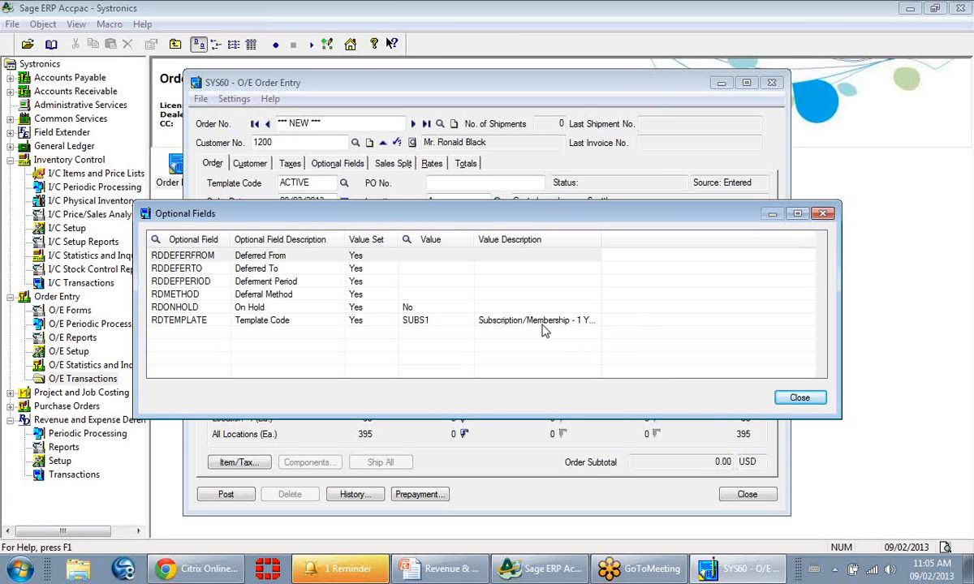
Check the line's deferral dates, deferment period, method and on-hold optional fields, and close the order without posting it.
click(457, 258)
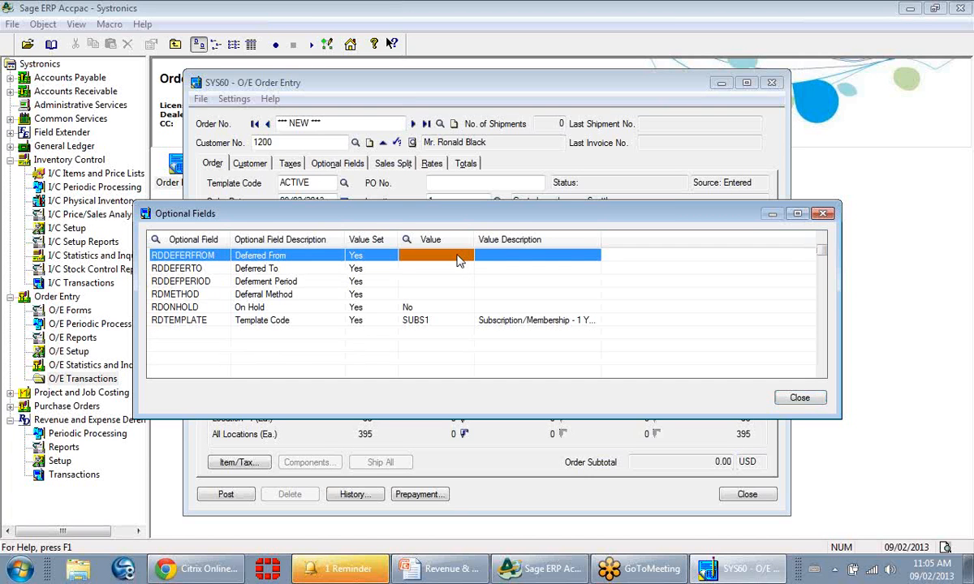
click(457, 272)
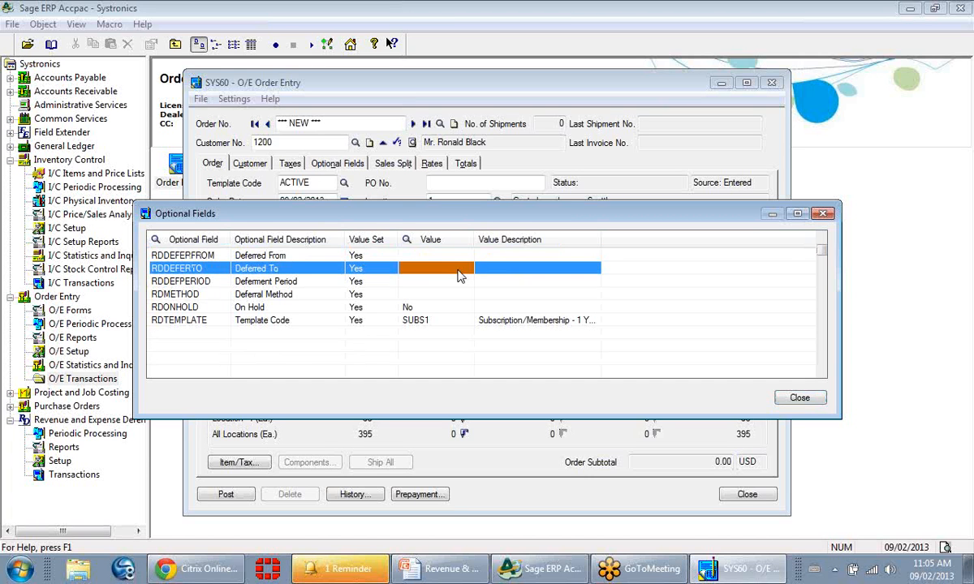
click(458, 281)
click(459, 293)
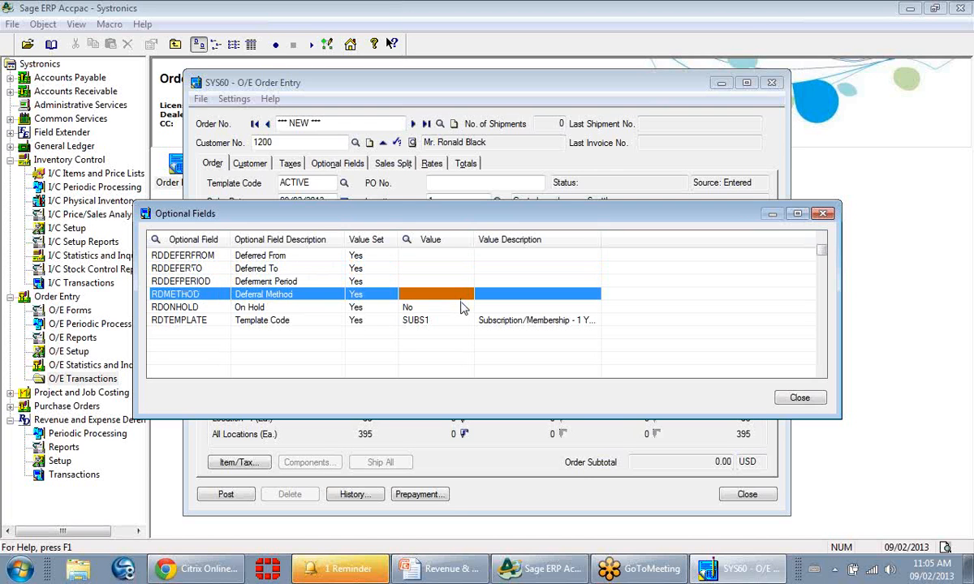
click(463, 308)
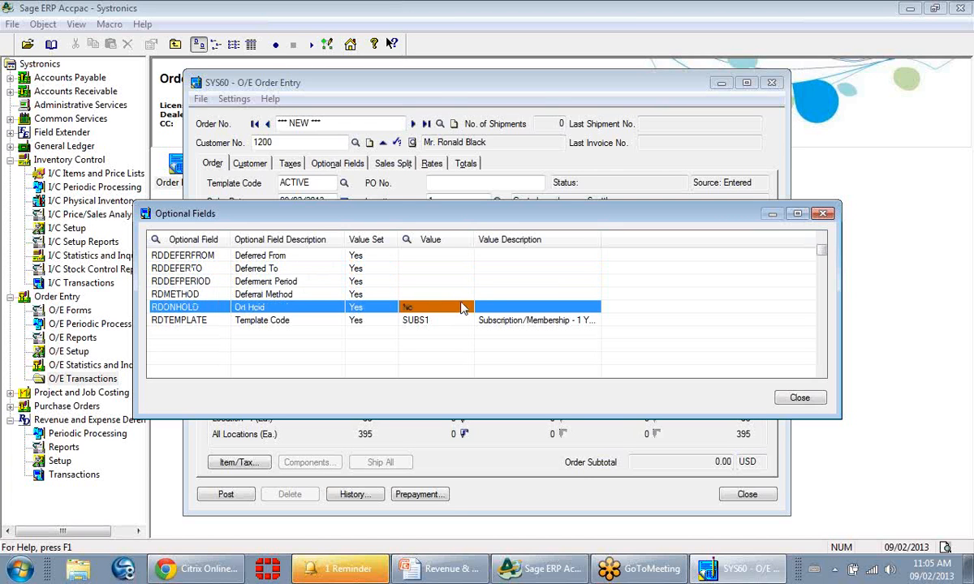
click(800, 398)
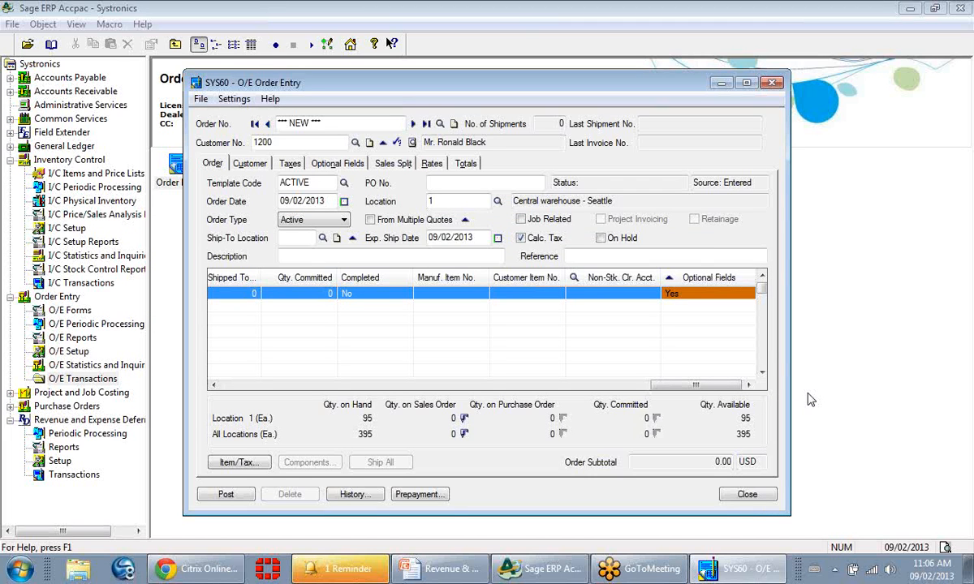
click(755, 492)
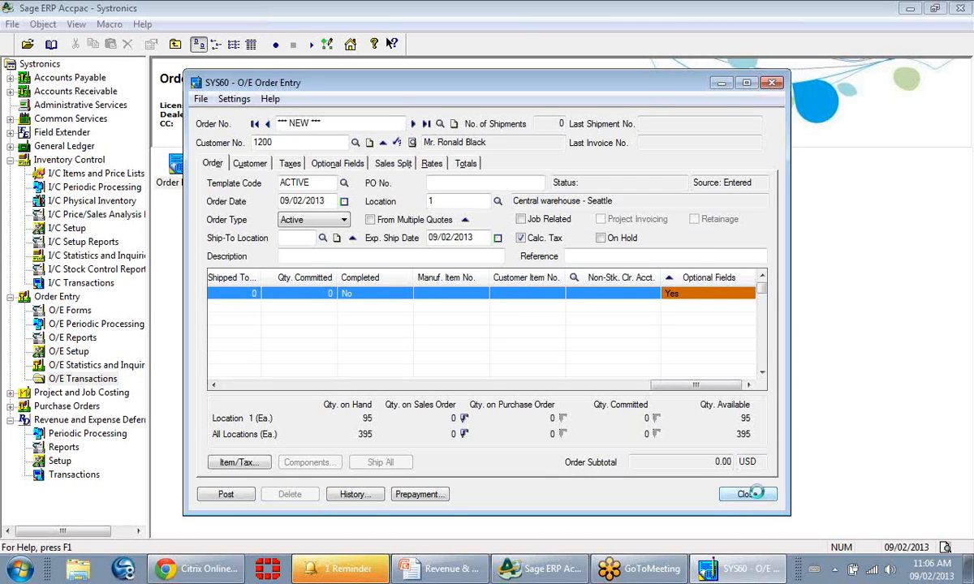
click(459, 336)
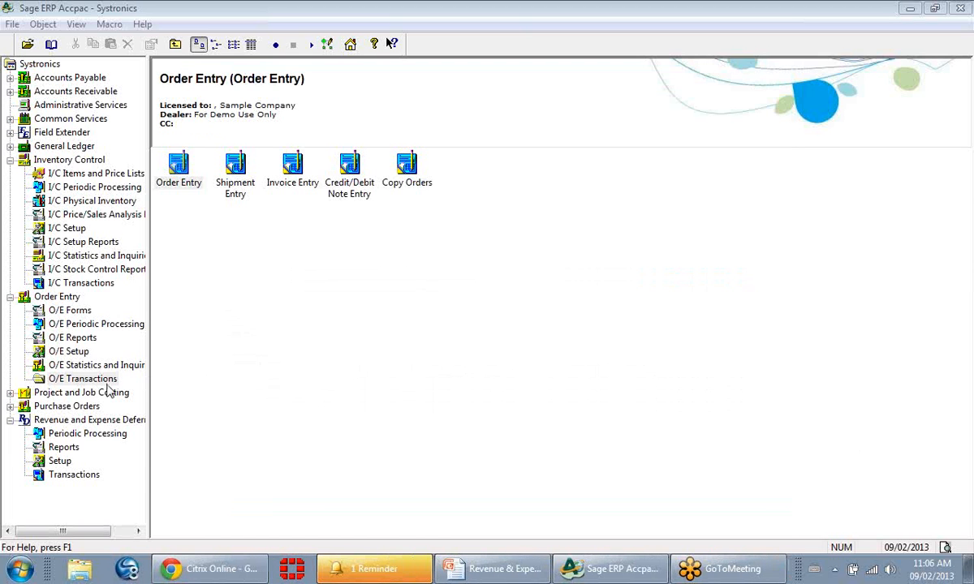
Check the Deferral Processing dates without running it, and look at Deferral Reversal and Release Transactions in the deferrals module's Periodic Processing folder.
click(68, 438)
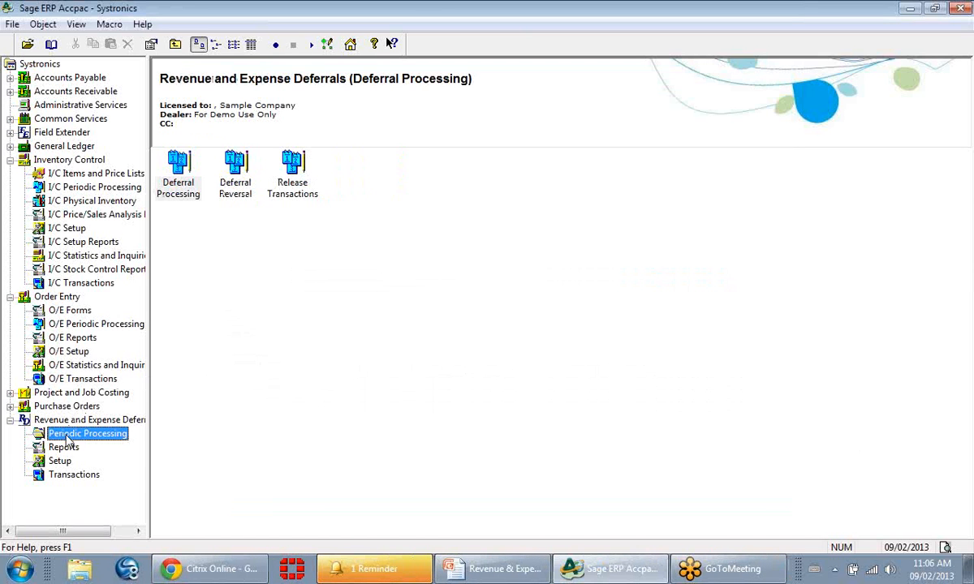
double_click(185, 194)
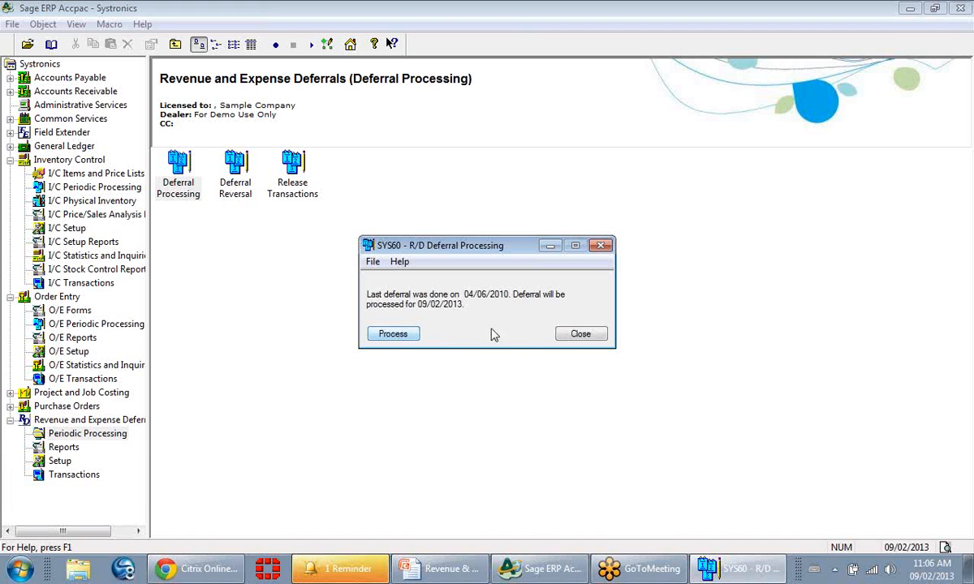
click(578, 335)
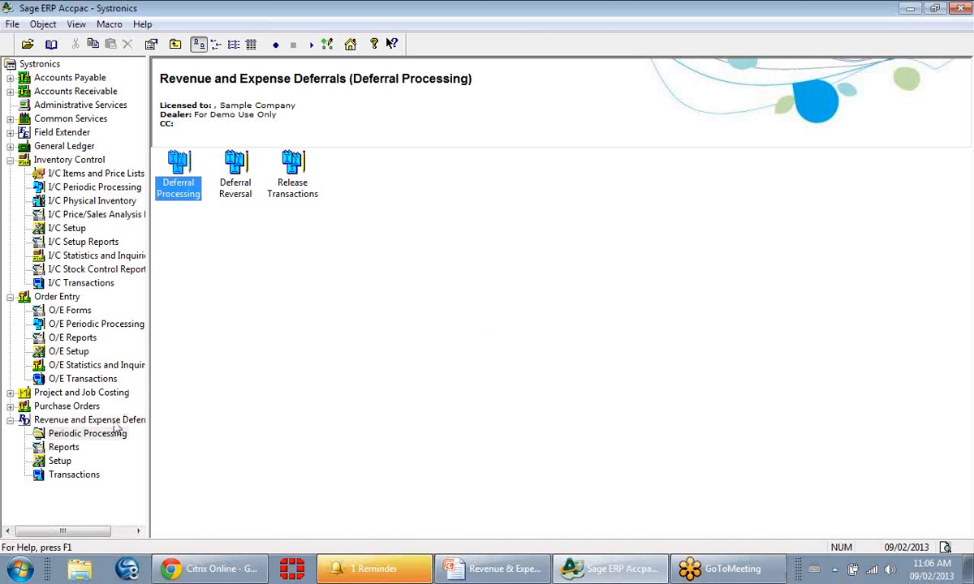
click(237, 200)
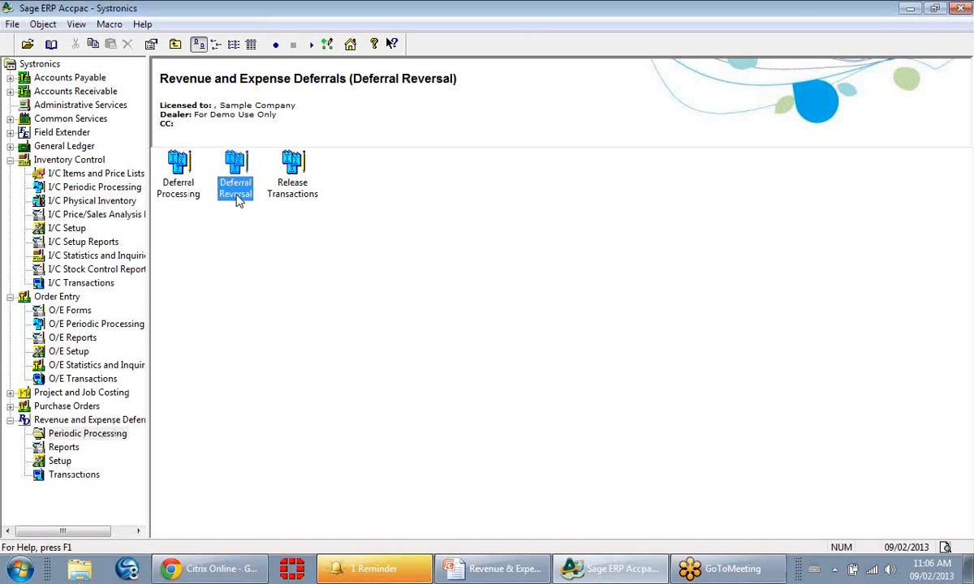
click(297, 202)
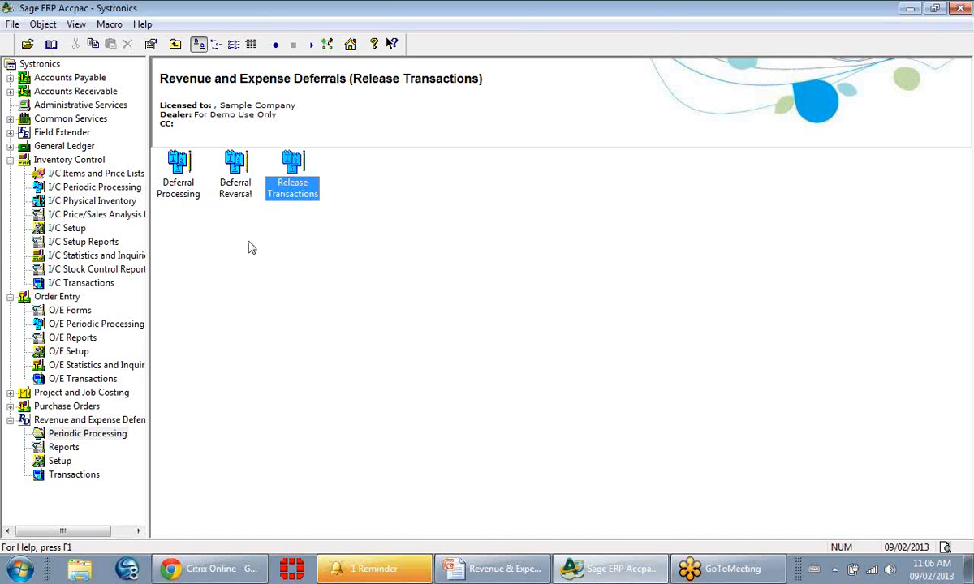
List all deferral transactions in the R/D Transactions Inquiry without a filter, and look through the available selection criteria.
click(71, 475)
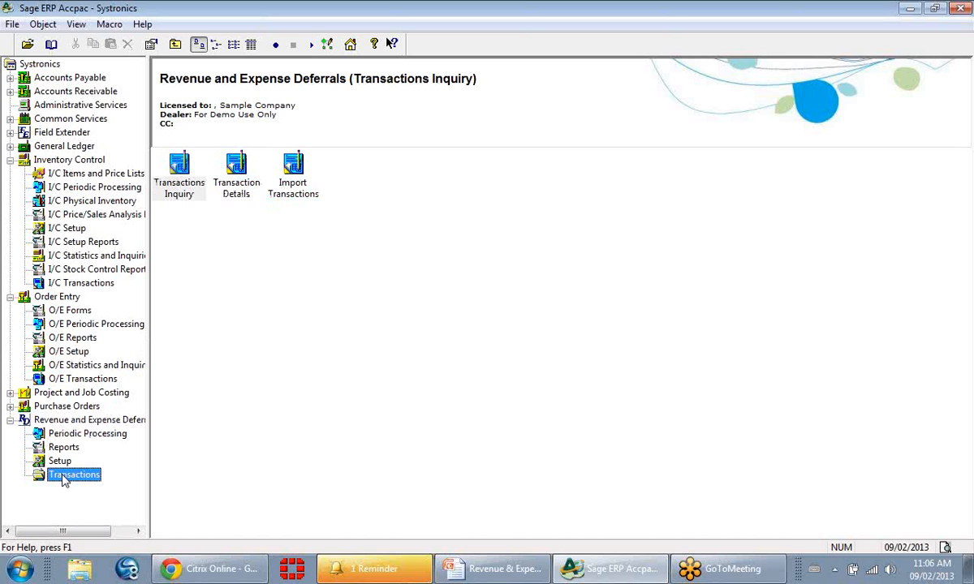
double_click(183, 189)
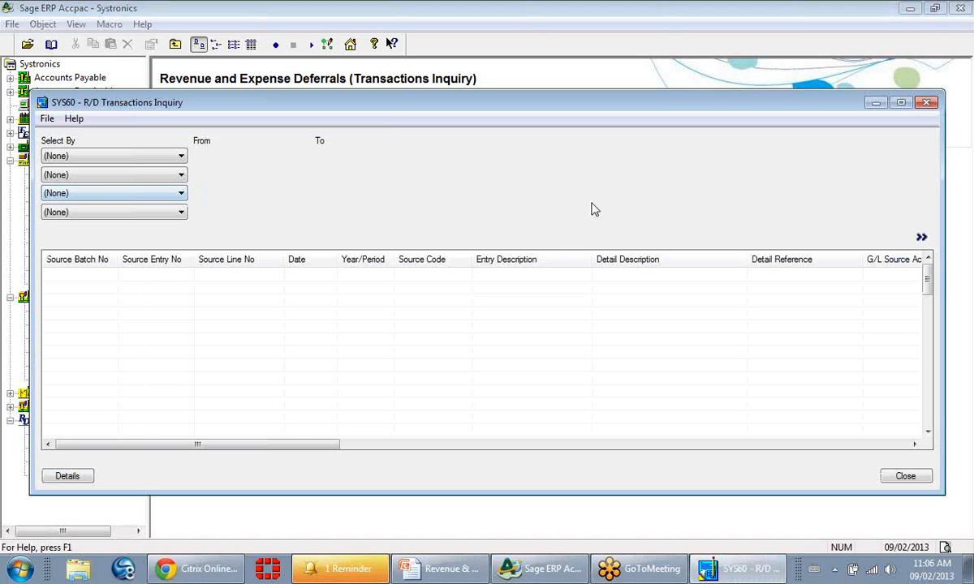
click(922, 237)
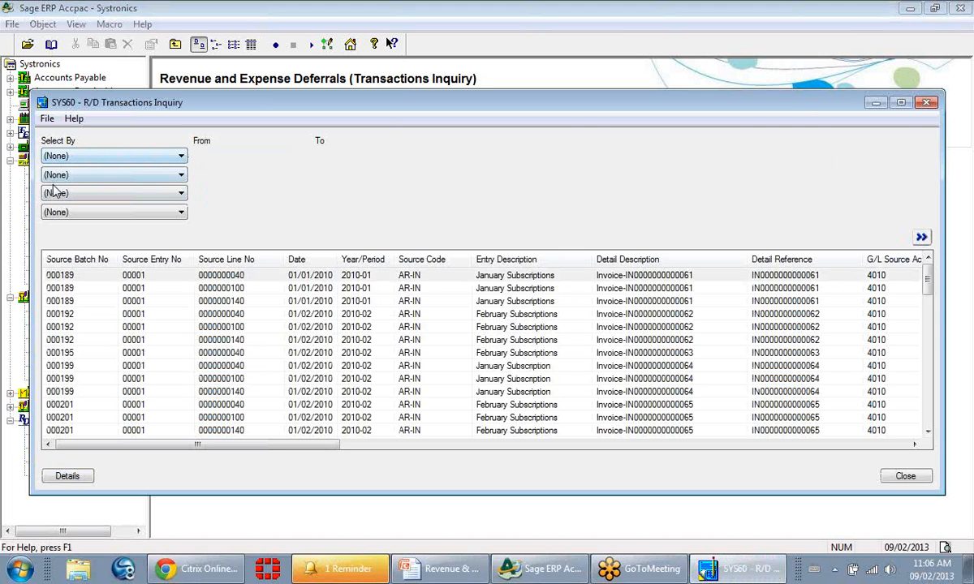
click(181, 157)
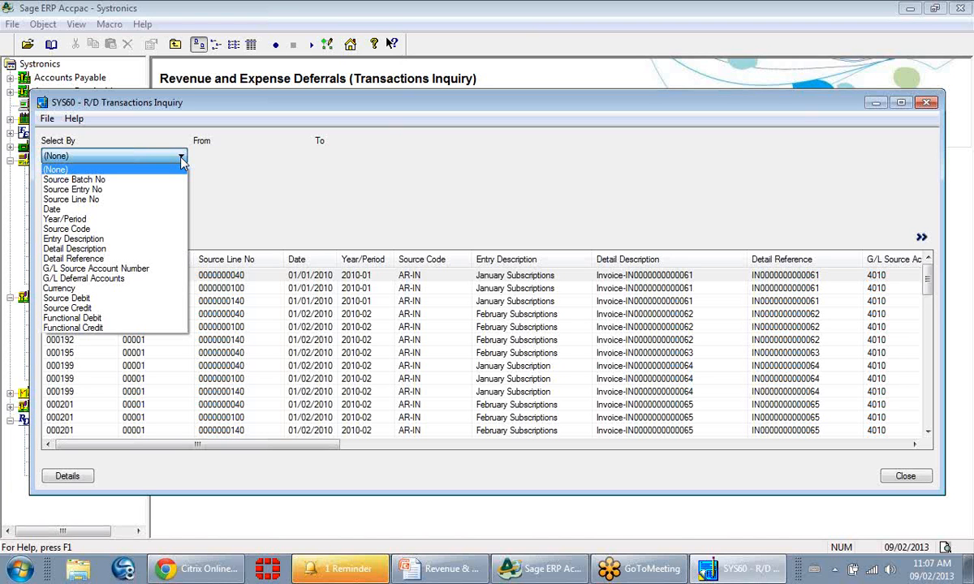
click(181, 160)
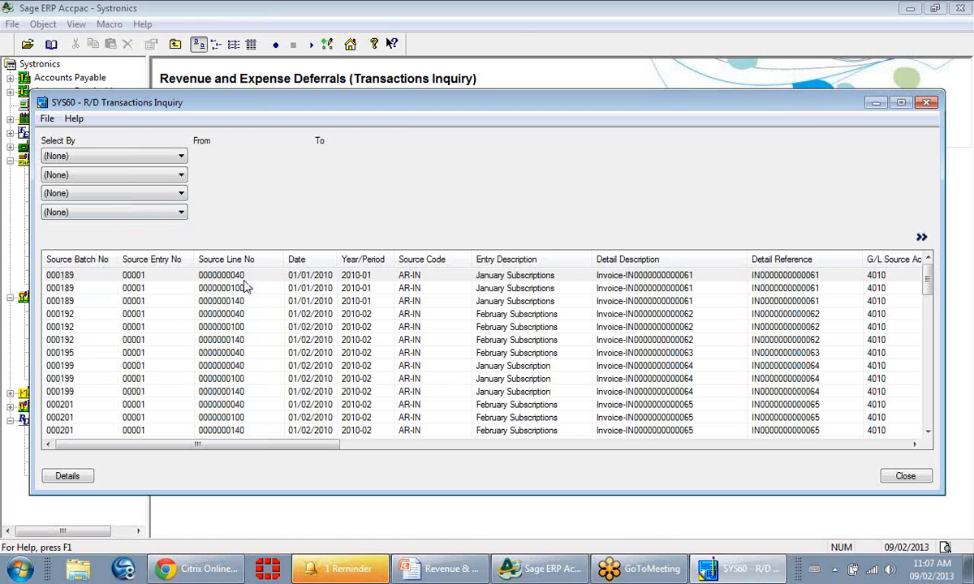
click(425, 276)
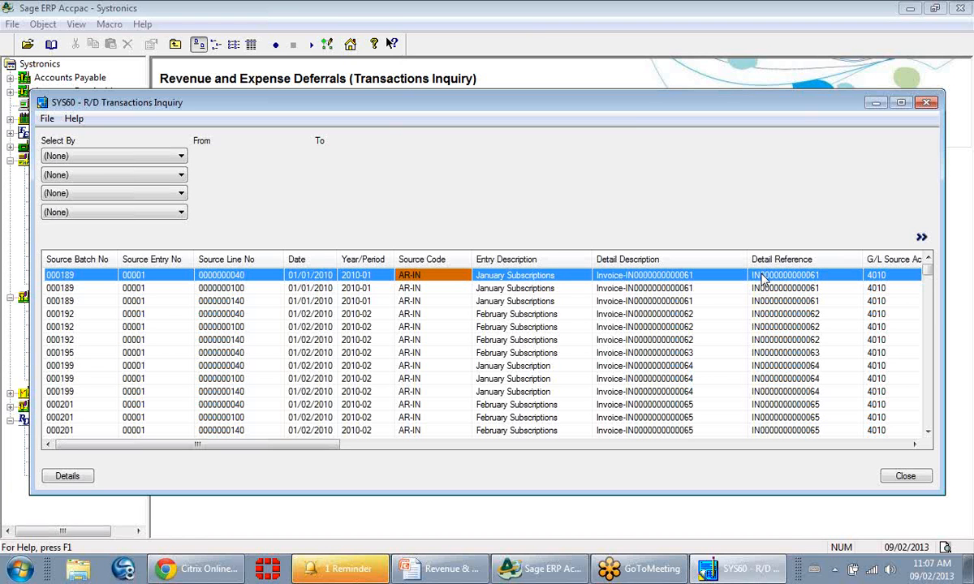
double_click(65, 277)
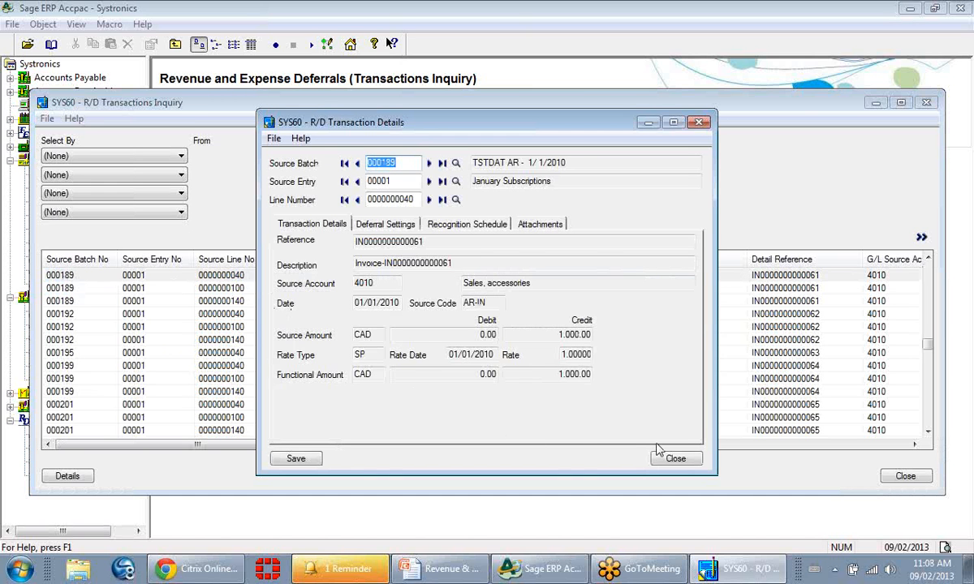
click(676, 460)
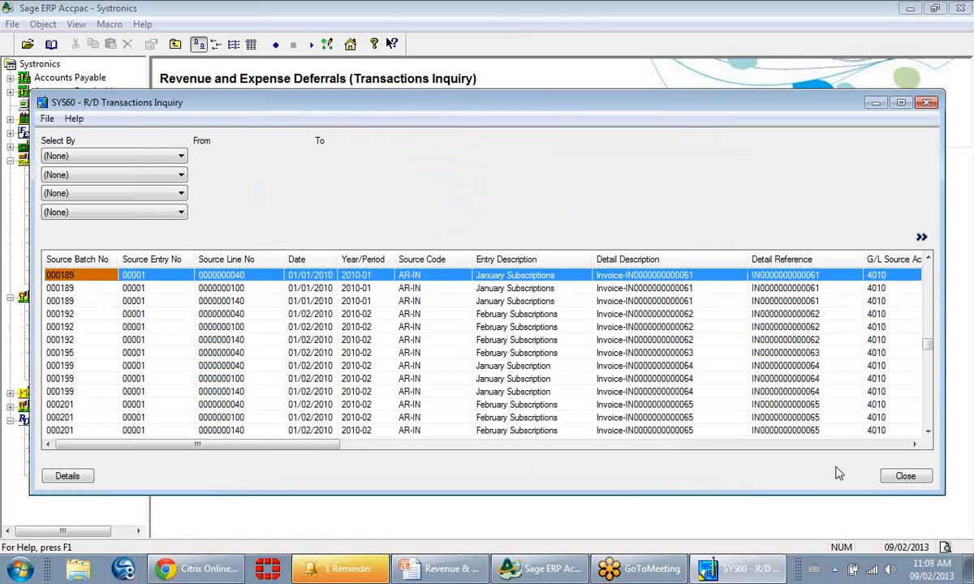
click(900, 476)
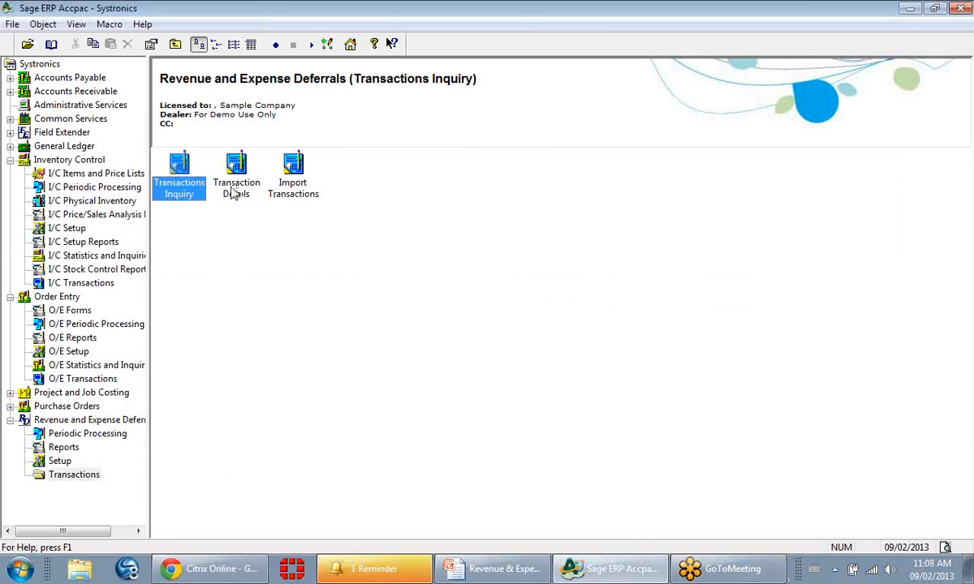
Open R/D Transaction Details for batch 000189 and review its deferral settings and recognition schedule.
double_click(238, 185)
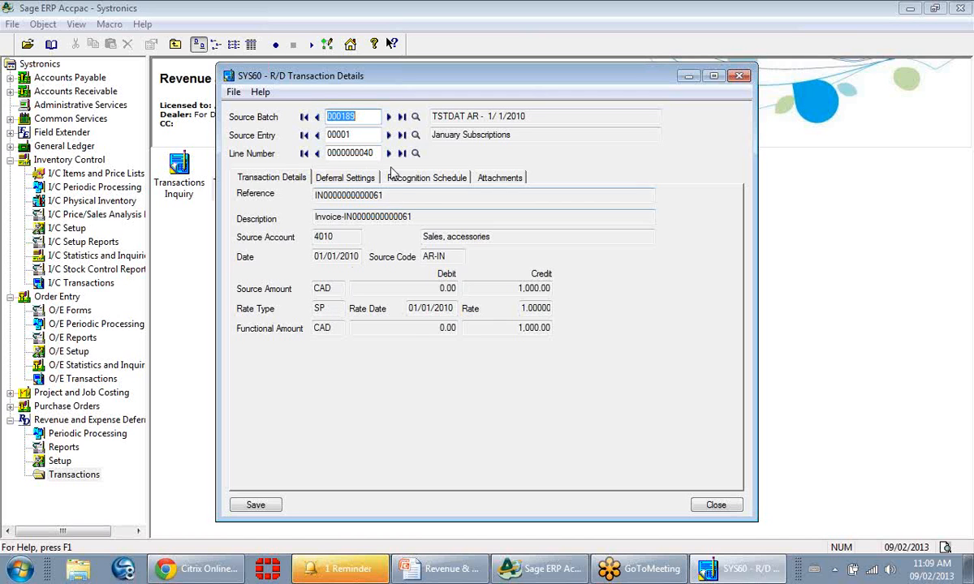
click(360, 181)
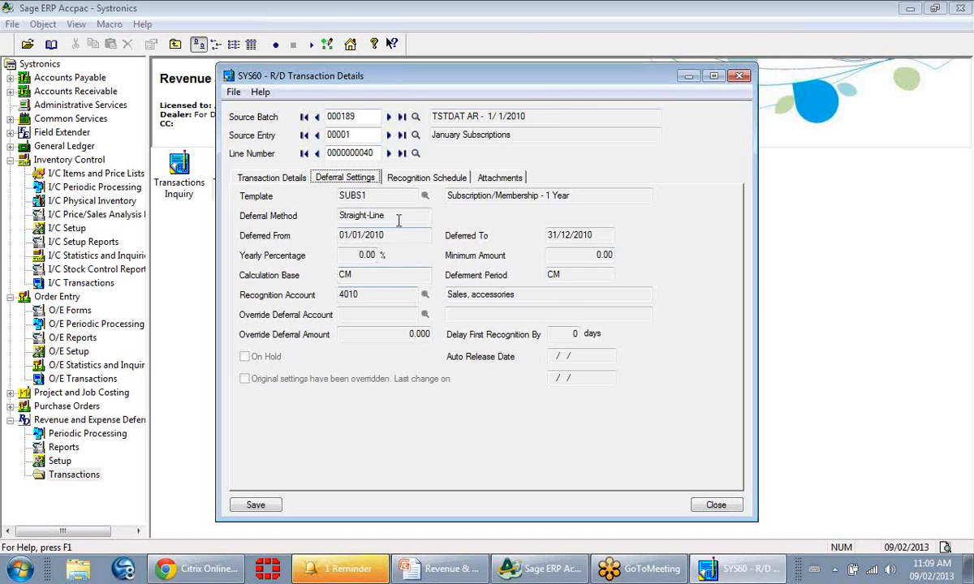
click(414, 184)
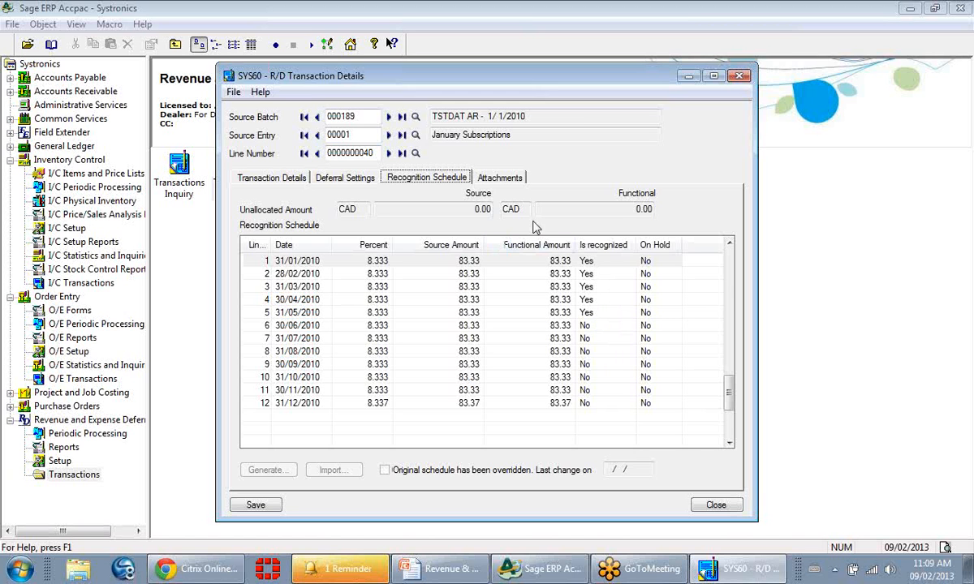
Check the attachment options for the transaction's first attachment line, and close Transaction Details without attaching anything.
click(513, 185)
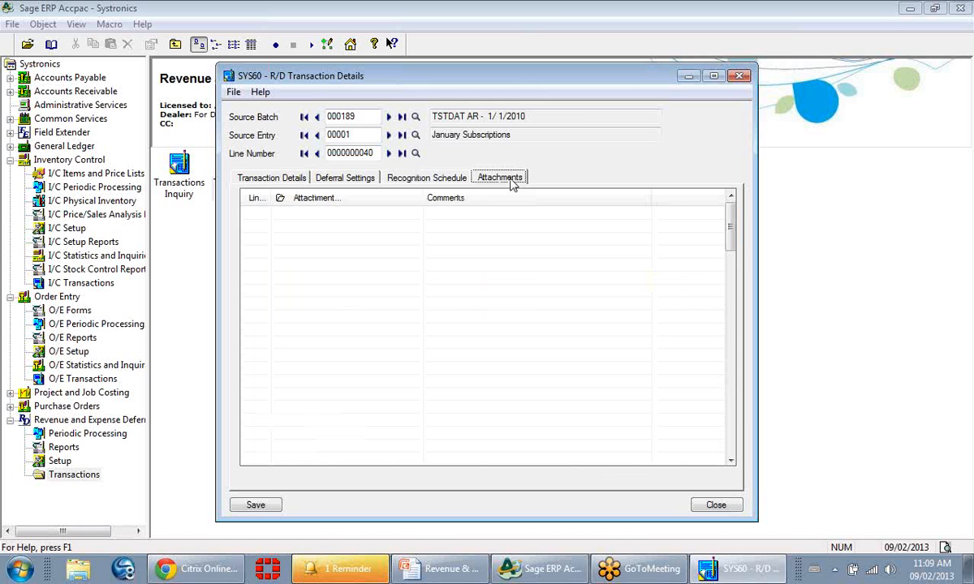
click(413, 213)
right_click(414, 214)
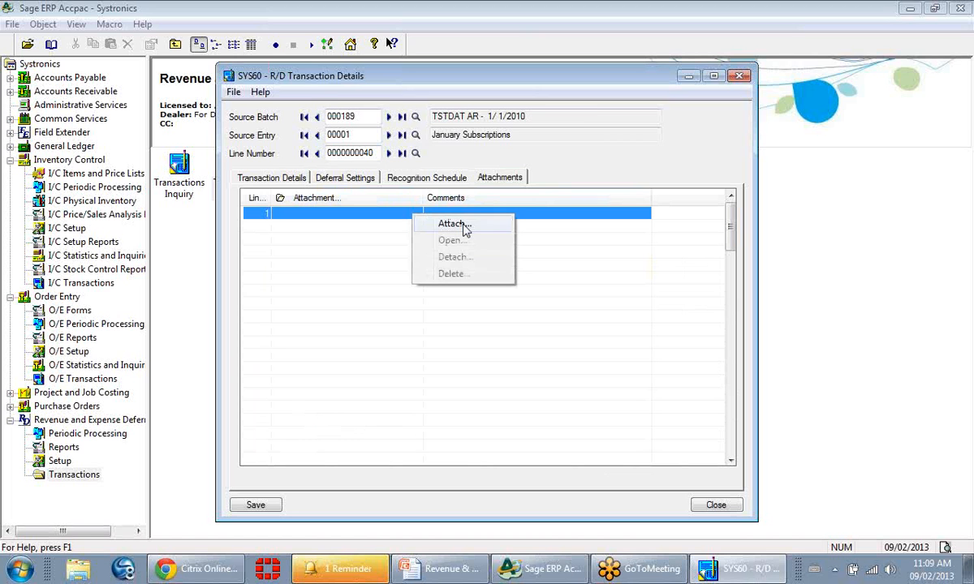
click(709, 509)
click(458, 340)
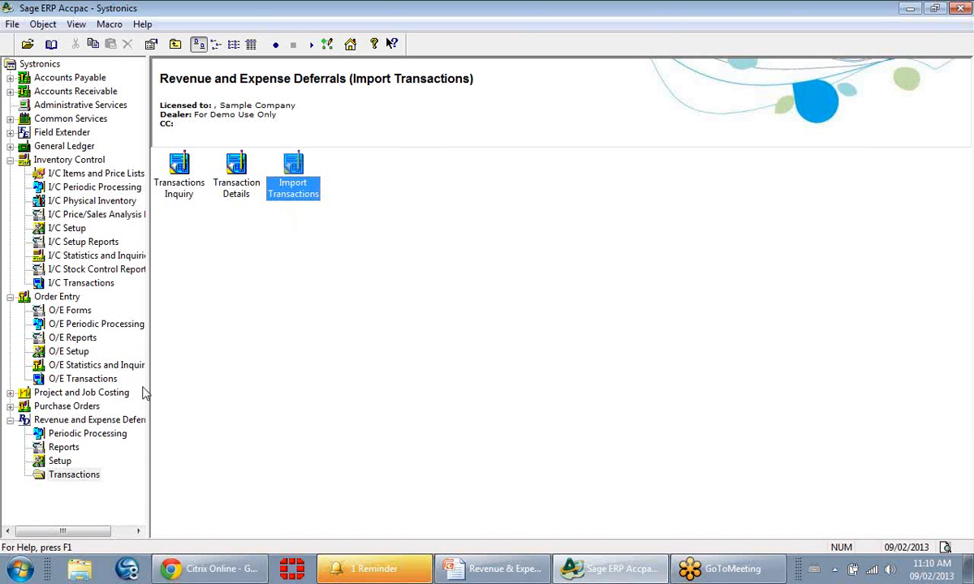
Generate the R/D Audit Log report with report type Both, and widen the report area in its preview.
click(65, 447)
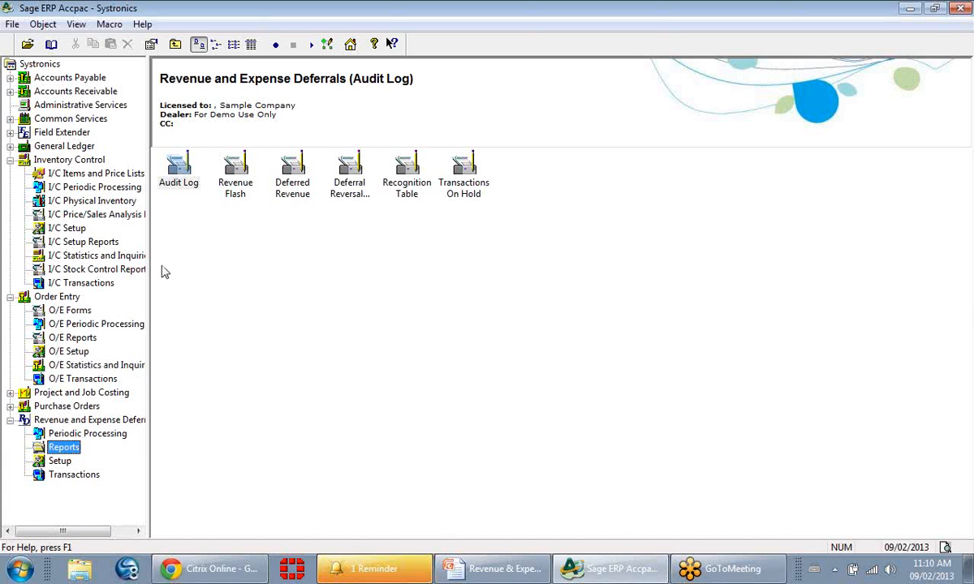
double_click(177, 170)
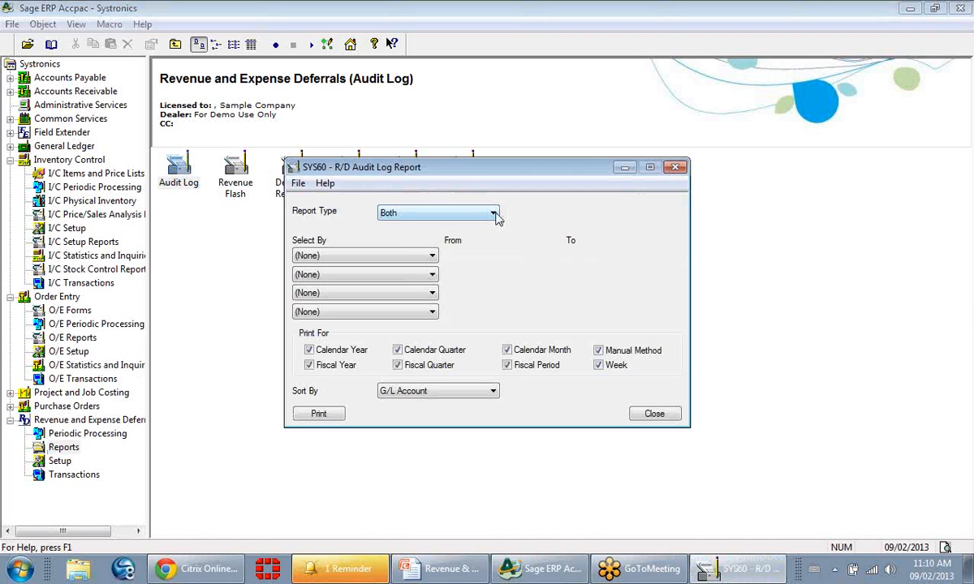
click(494, 214)
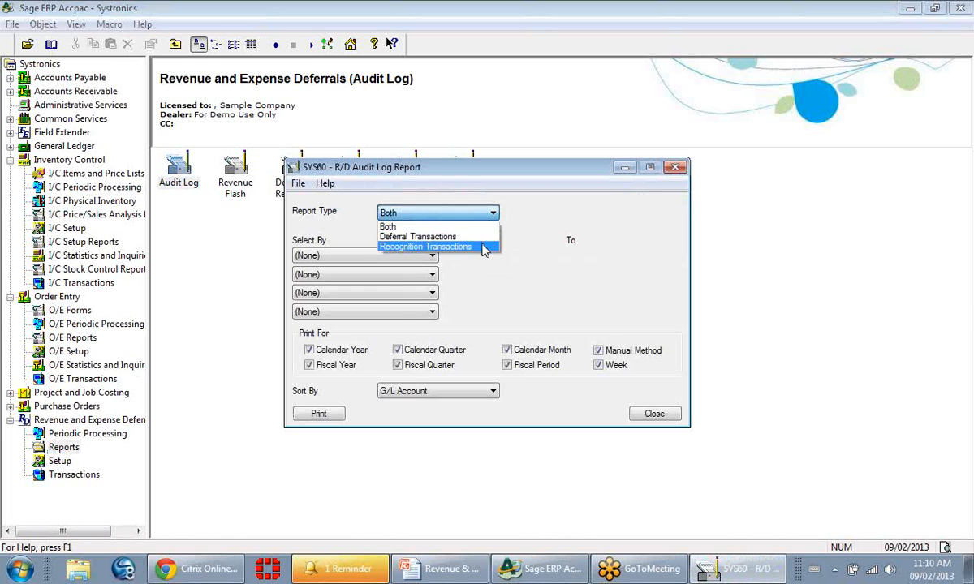
click(490, 230)
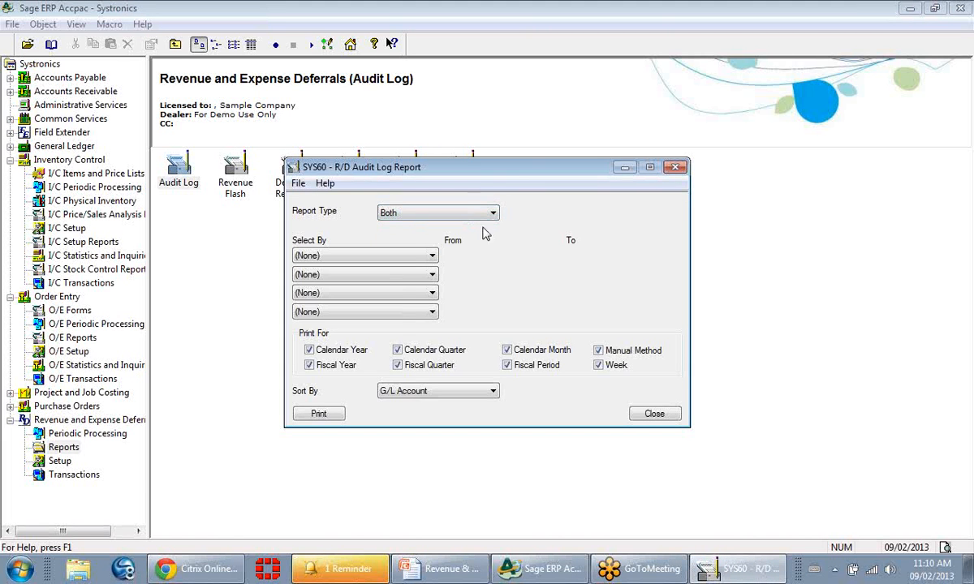
click(327, 417)
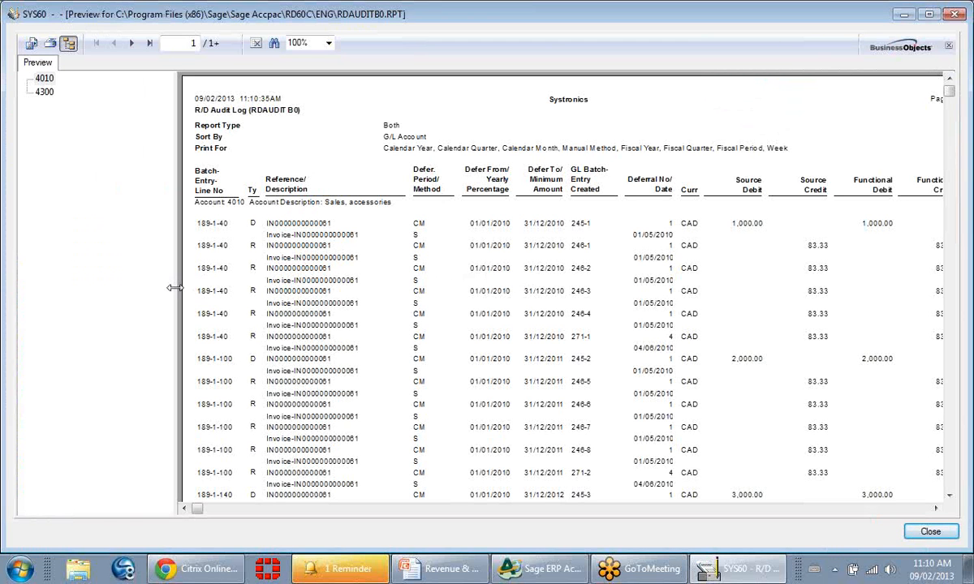
drag(175, 287, 70, 286)
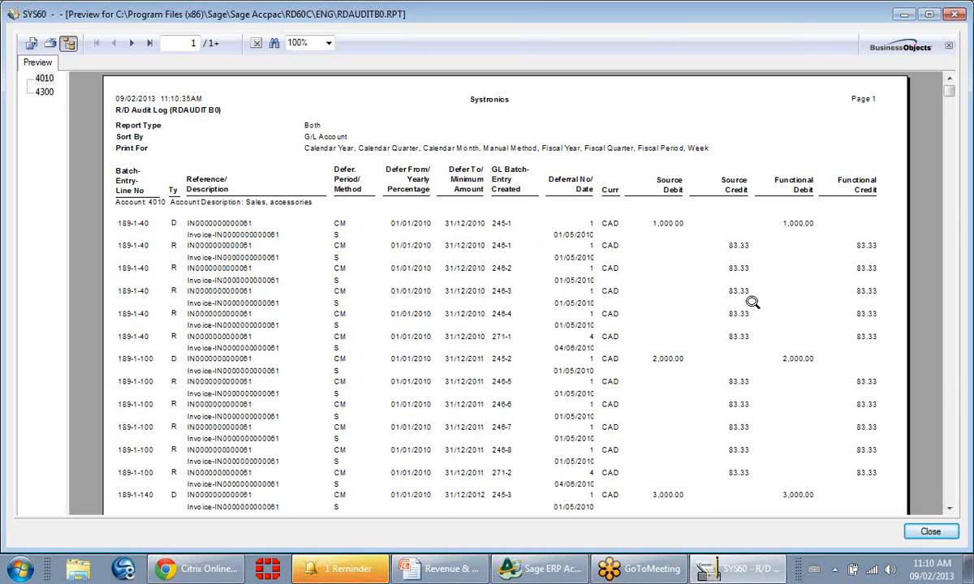
Close the Audit Log report and set up the R/D Revenue Flash Report with report type Detail and no selection criteria.
click(954, 14)
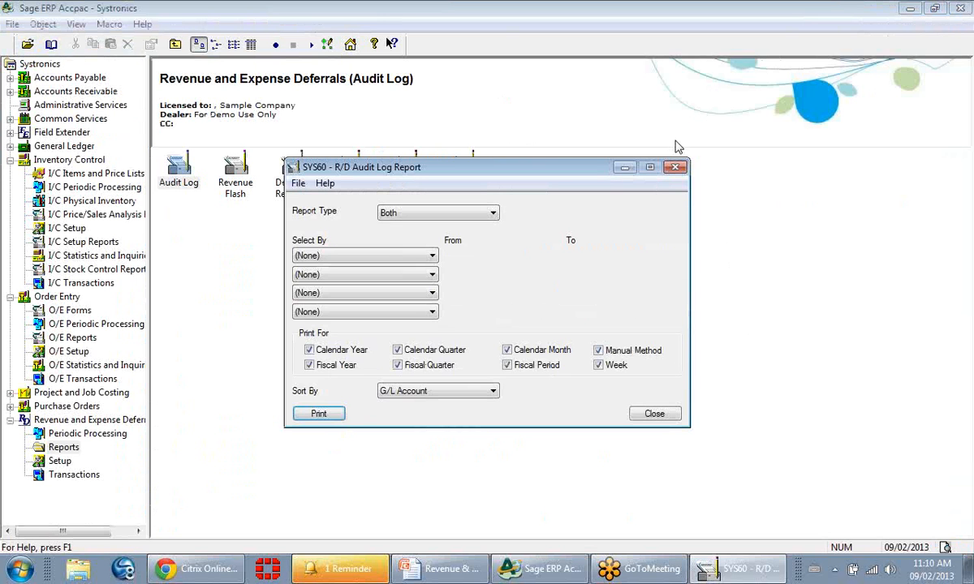
click(675, 167)
double_click(230, 191)
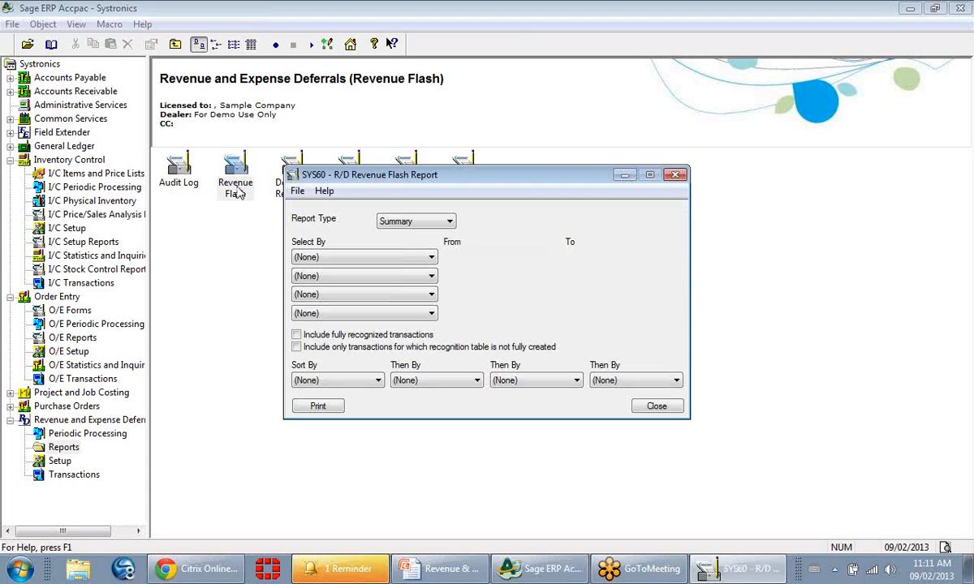
click(406, 221)
click(432, 248)
click(431, 258)
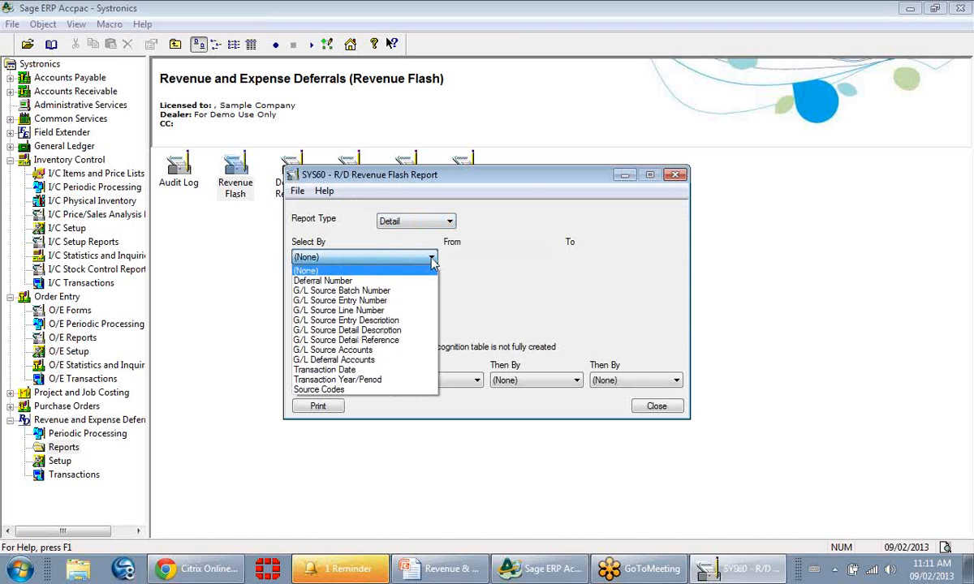
click(431, 260)
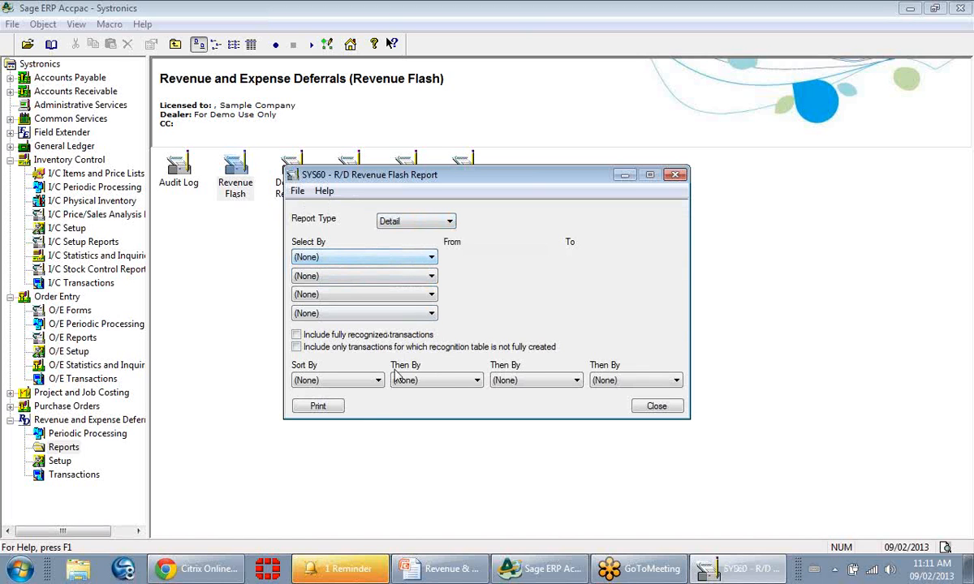
Generate the detailed Revenue Flash report, review the first transaction's recognized and remaining deferred amounts, and close the report.
click(315, 410)
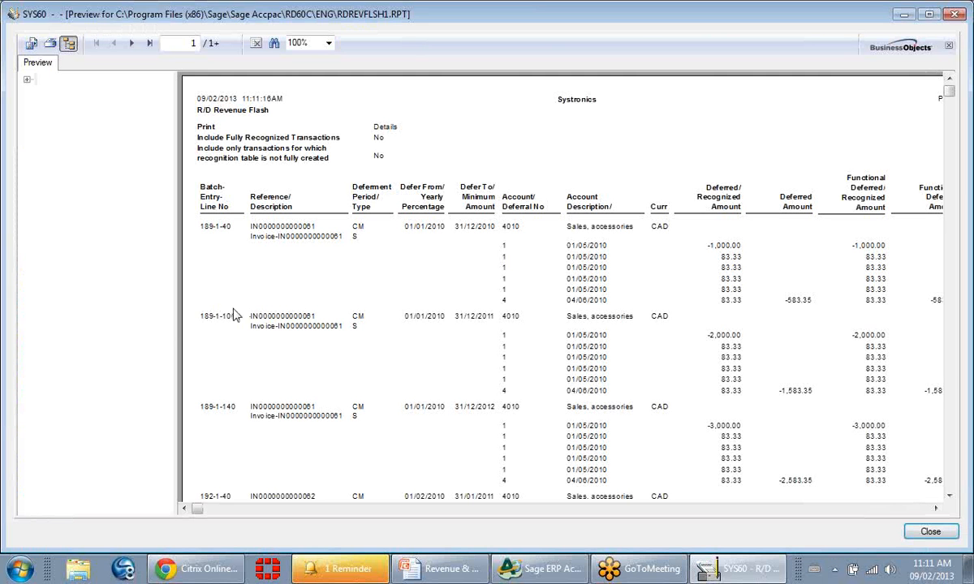
drag(175, 321, 63, 341)
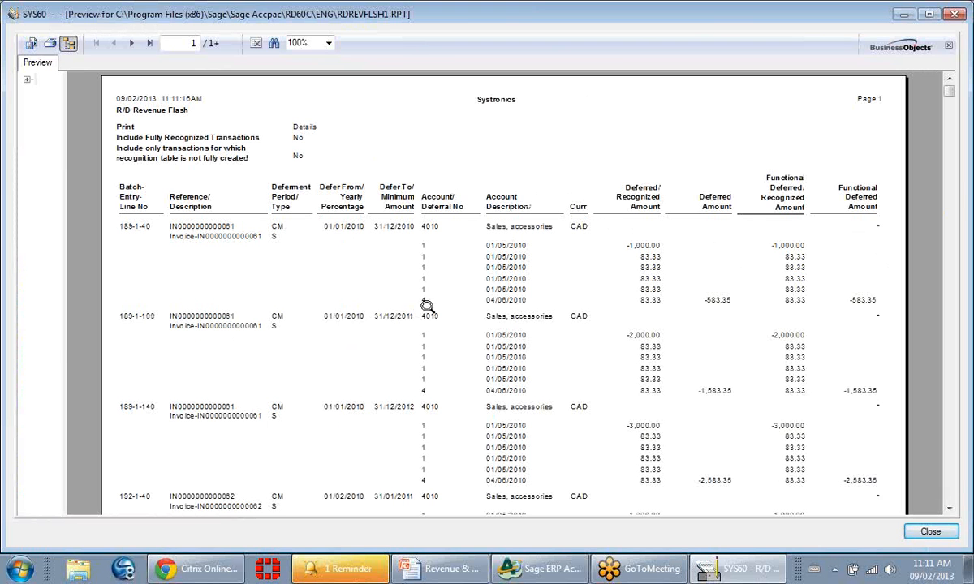
click(638, 246)
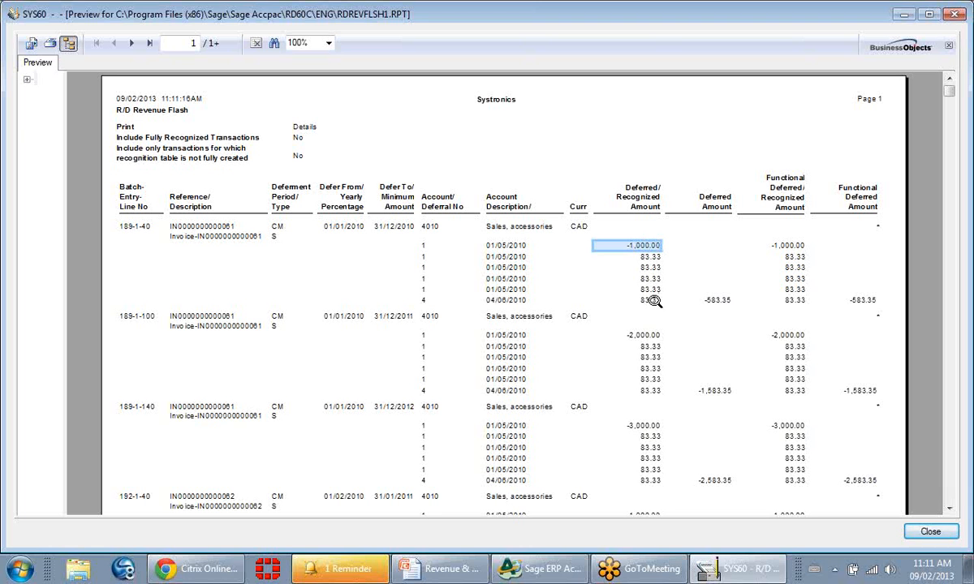
click(730, 303)
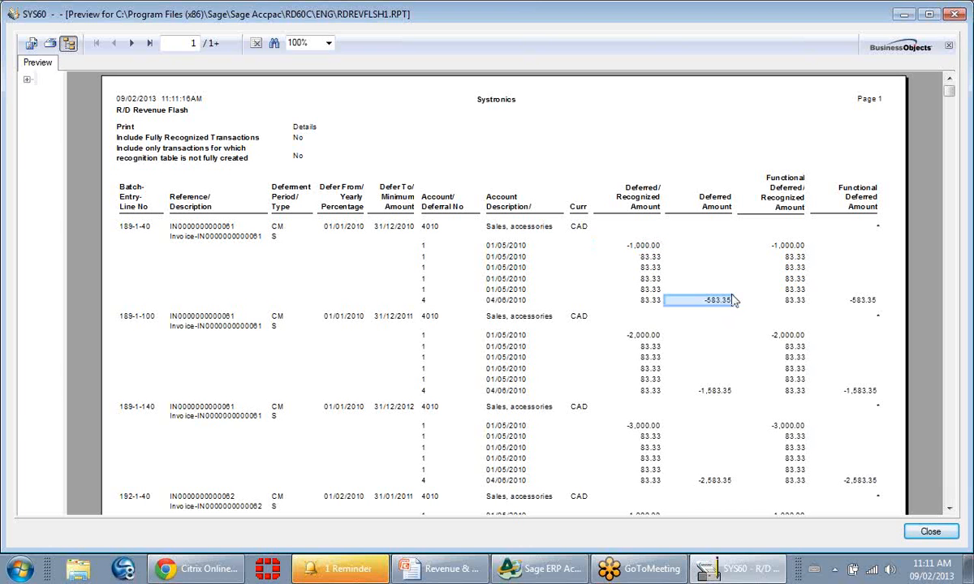
click(951, 14)
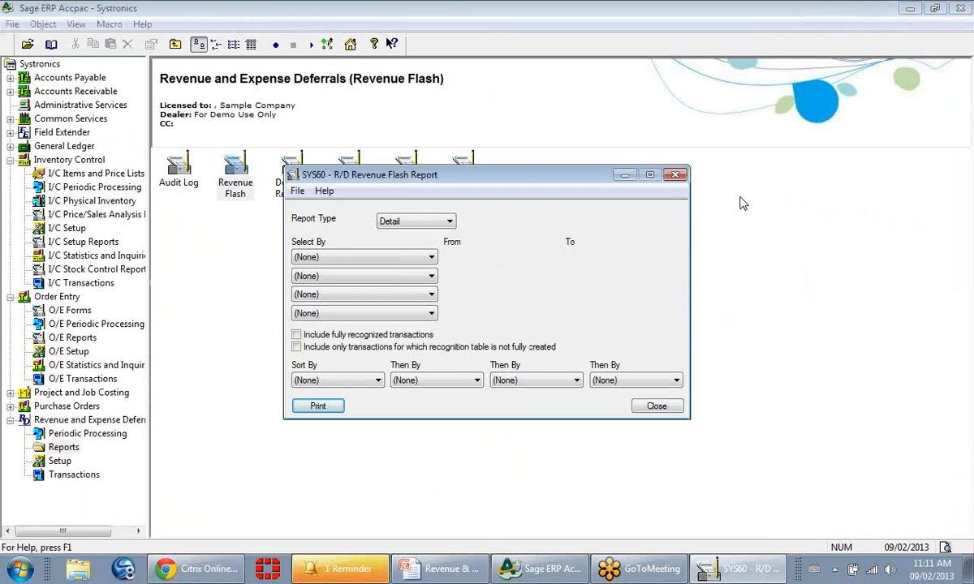
click(674, 175)
Generate the R/D Deferred Revenue report aged as of 09/02/2013 and widen the report area in its preview.
double_click(280, 187)
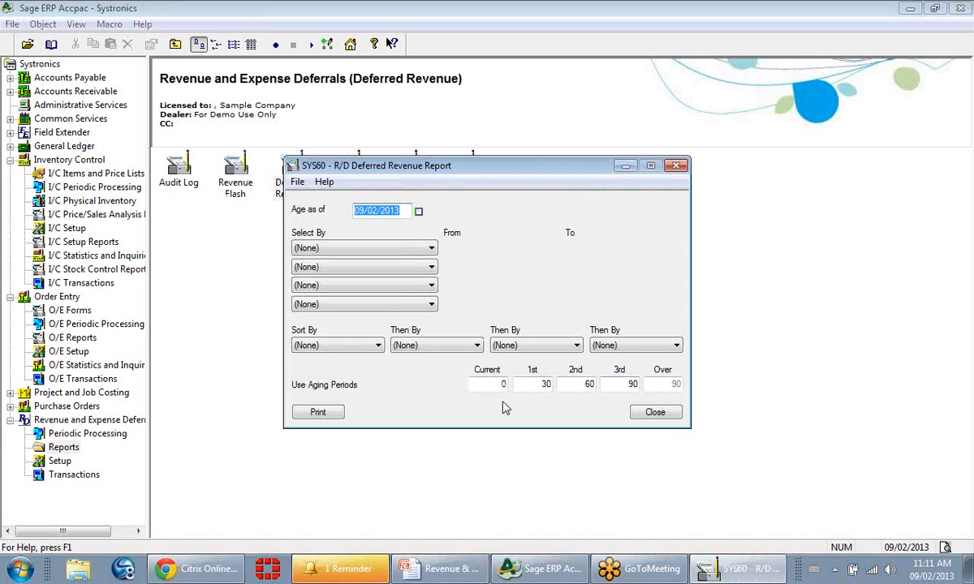
click(330, 413)
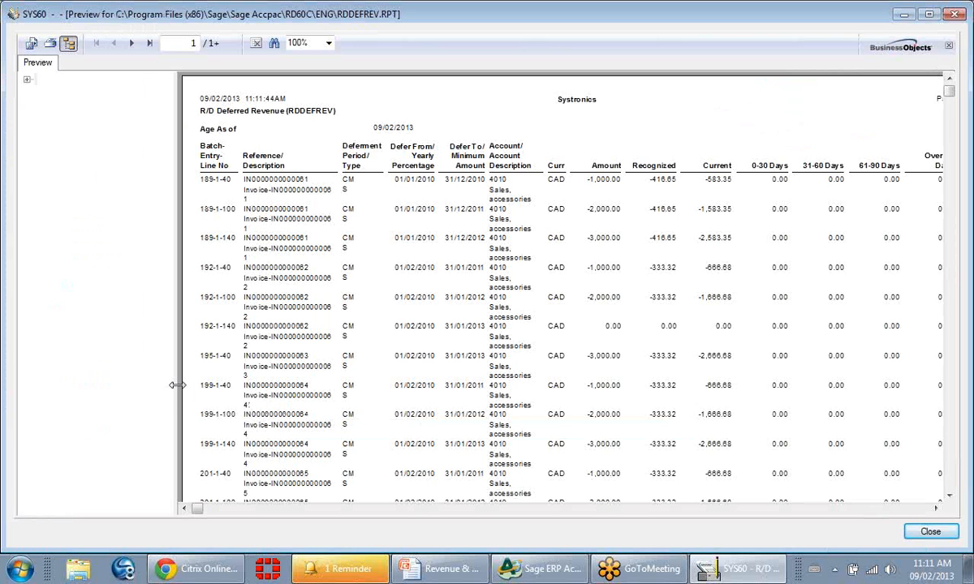
drag(169, 365, 46, 384)
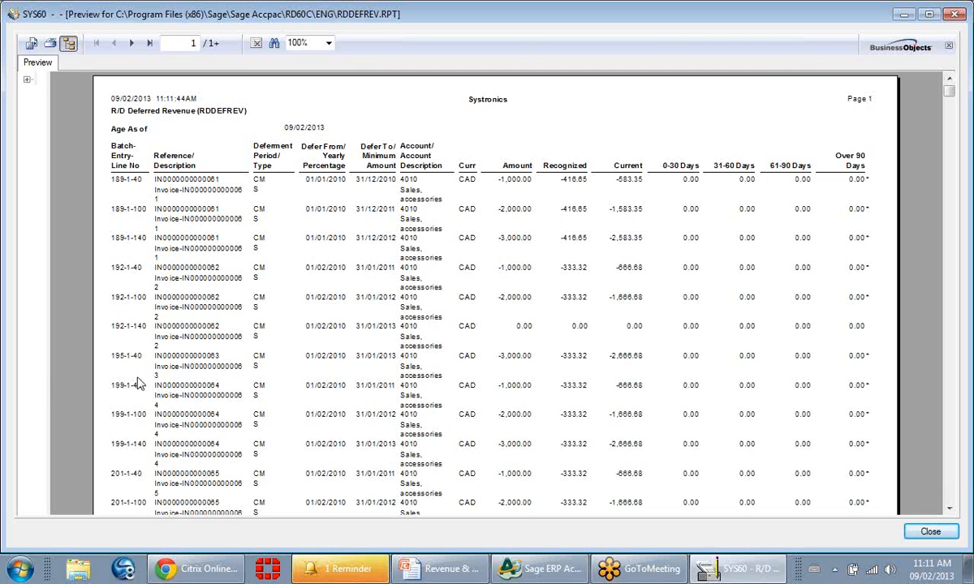
Review the Amount, Recognized and Current figures of transaction 189-1-40, and close the Deferred Revenue report.
click(513, 181)
click(568, 179)
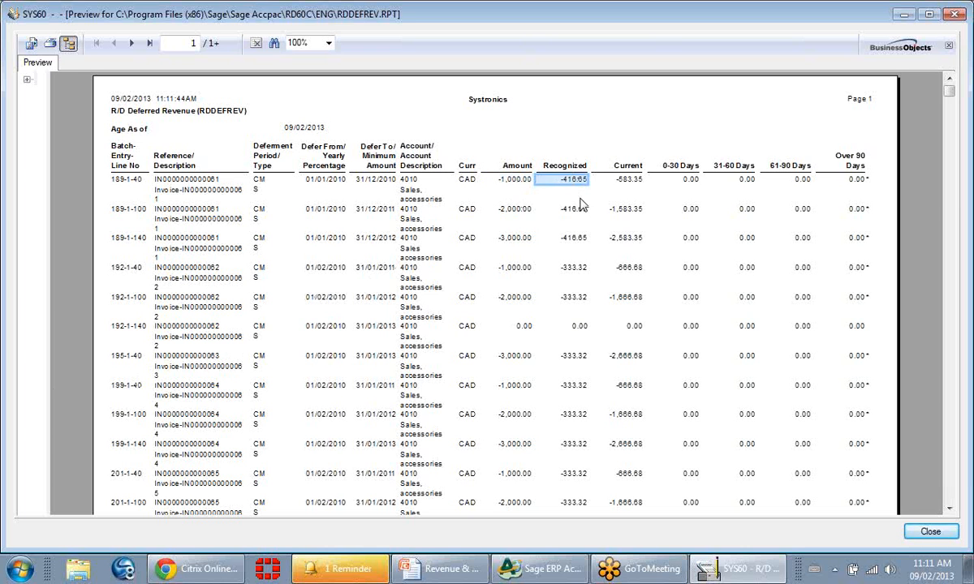
click(627, 180)
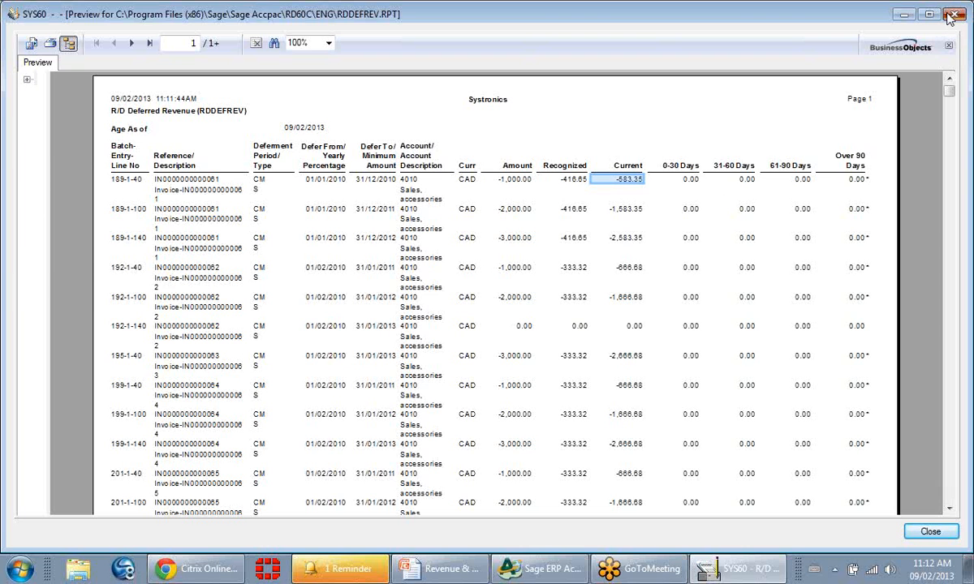
click(901, 14)
click(676, 166)
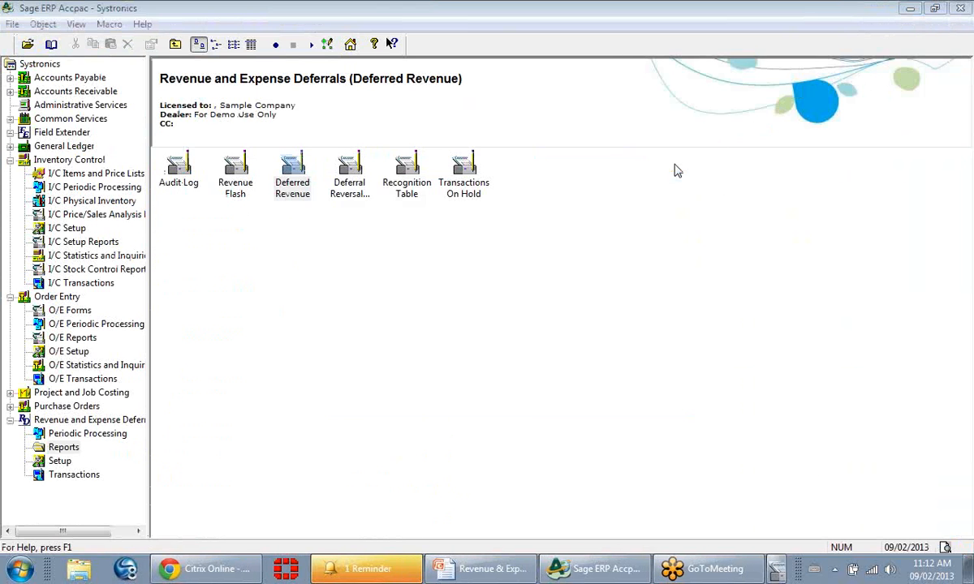
Point out the Deferral Reversal Audit Log, generate the R/D Recognition Table report without selection criteria, and close it after review.
click(360, 182)
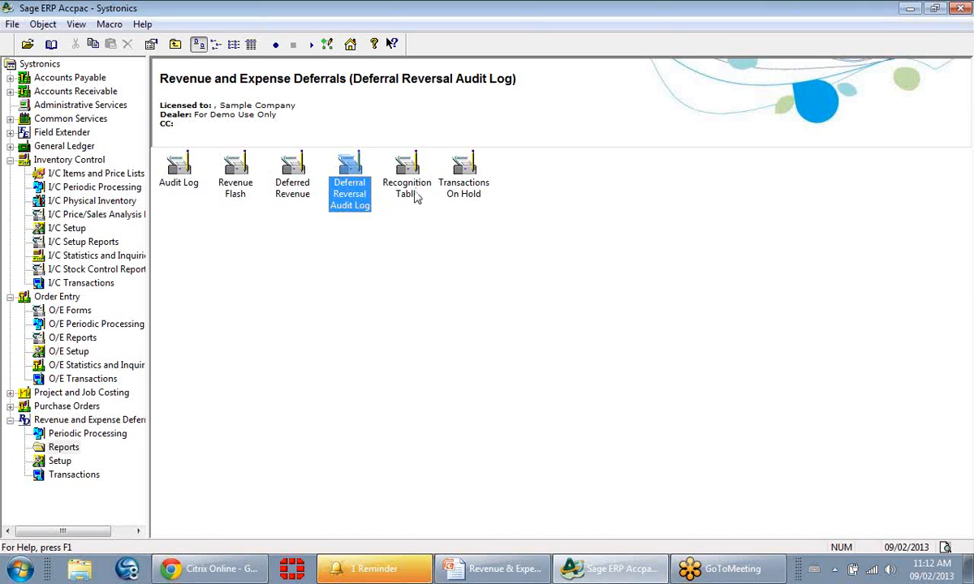
double_click(410, 189)
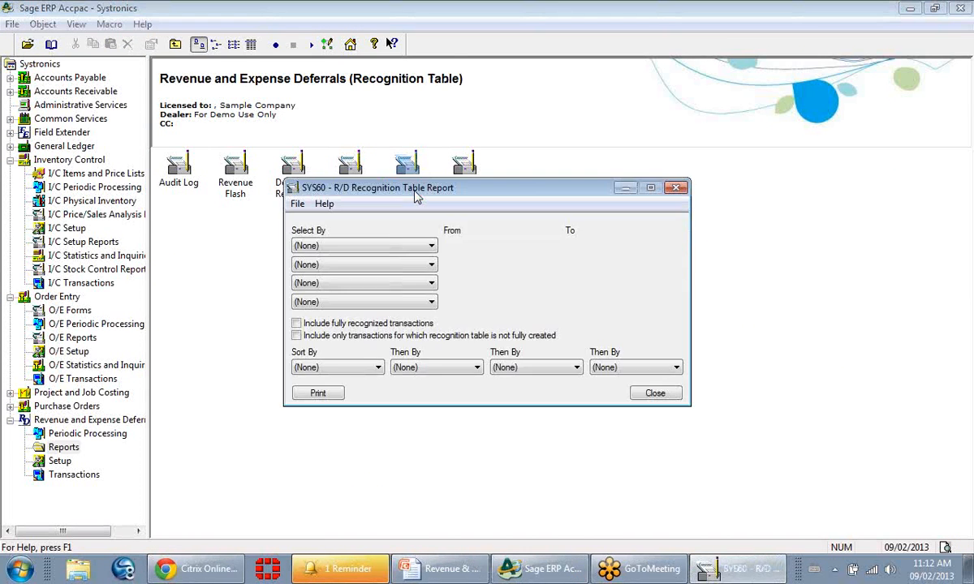
click(317, 396)
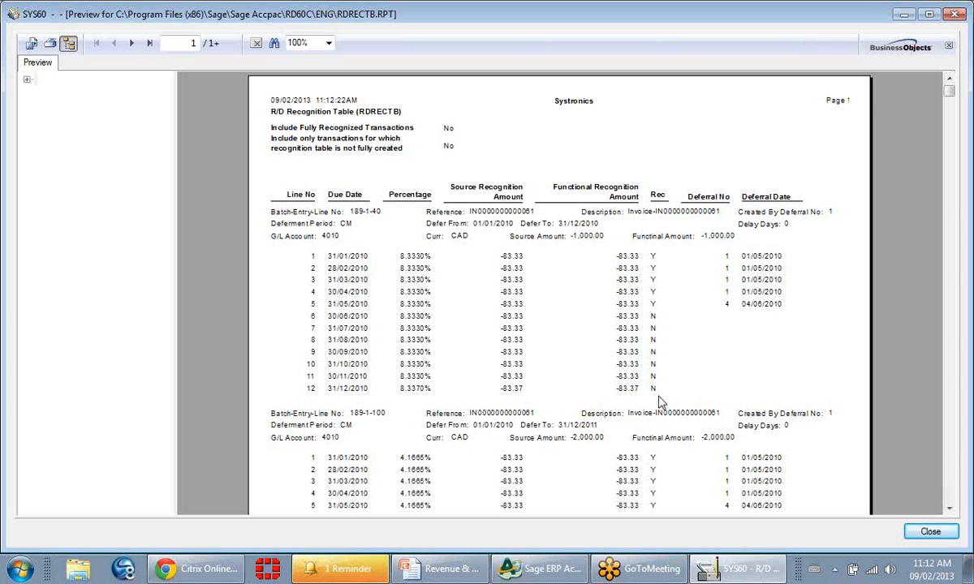
click(955, 17)
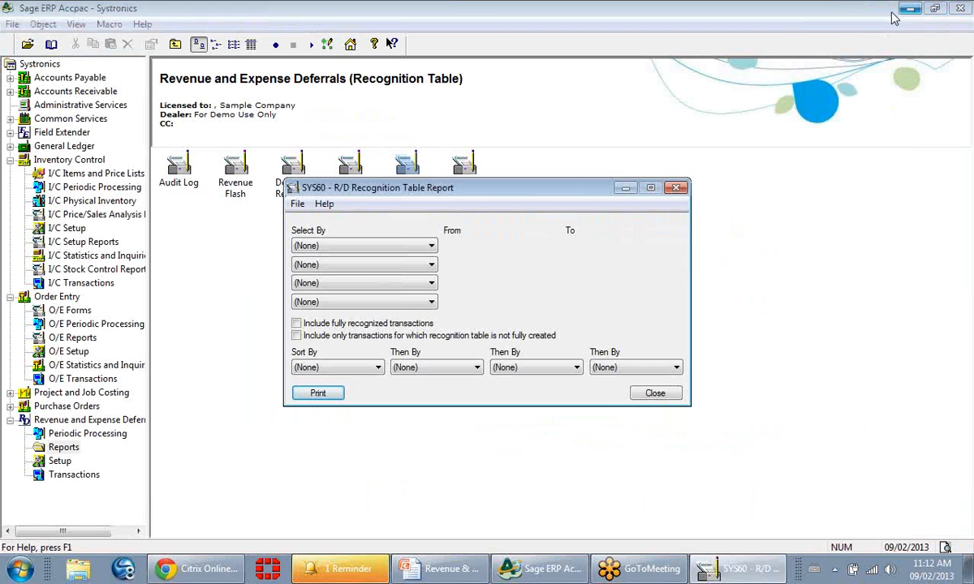
key(Escape)
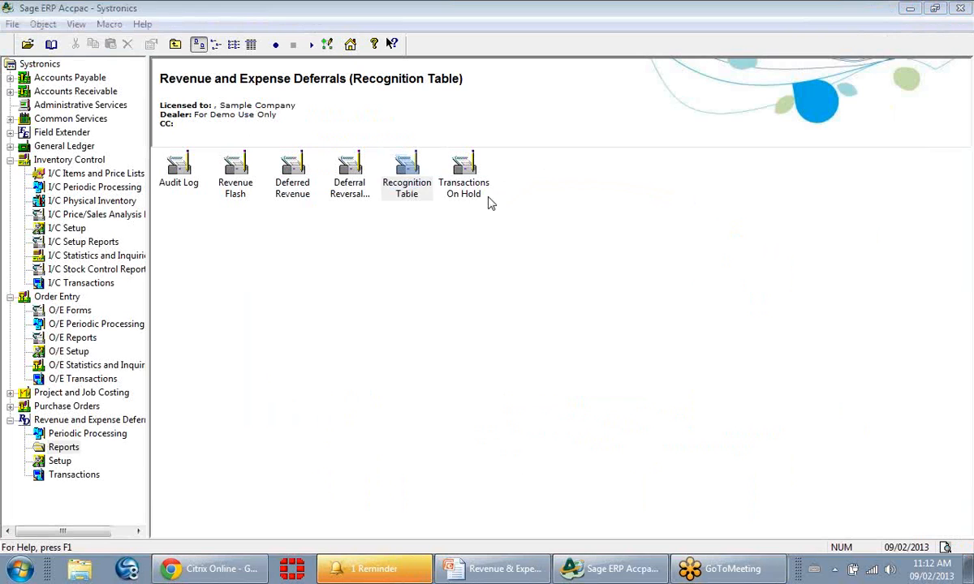
Generate the R/D Transactions On Hold report without selection criteria, review its report total in the widened preview, and close the report.
double_click(467, 190)
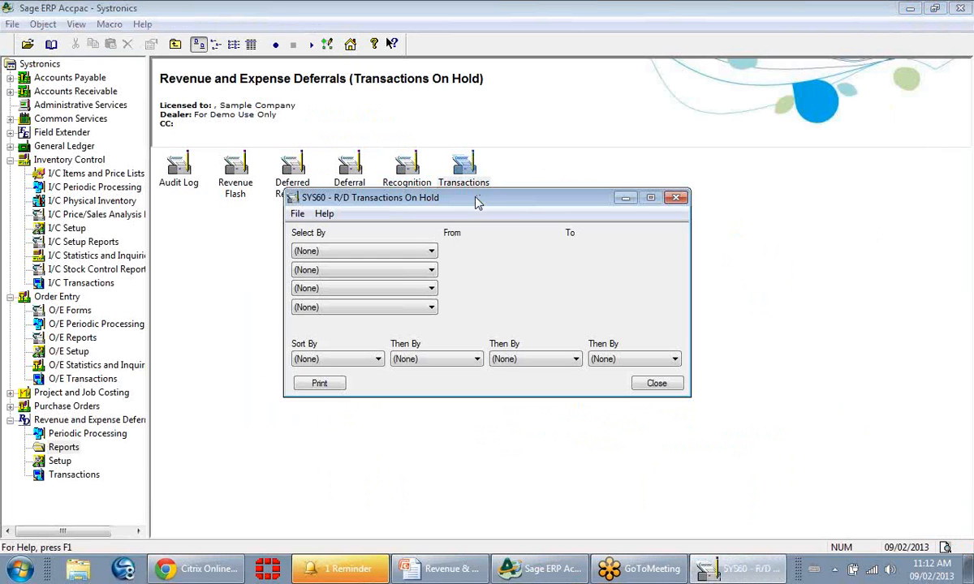
click(321, 385)
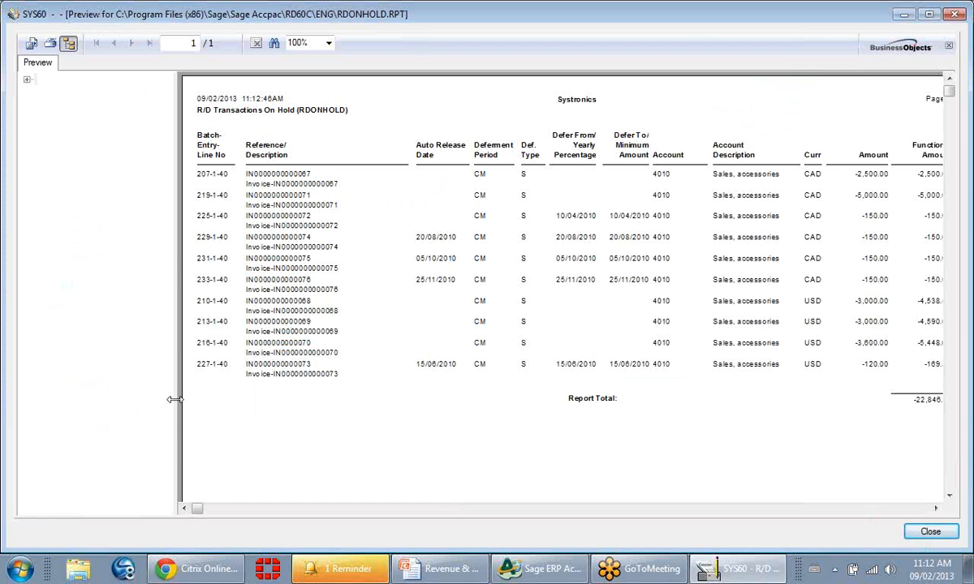
drag(176, 397, 74, 399)
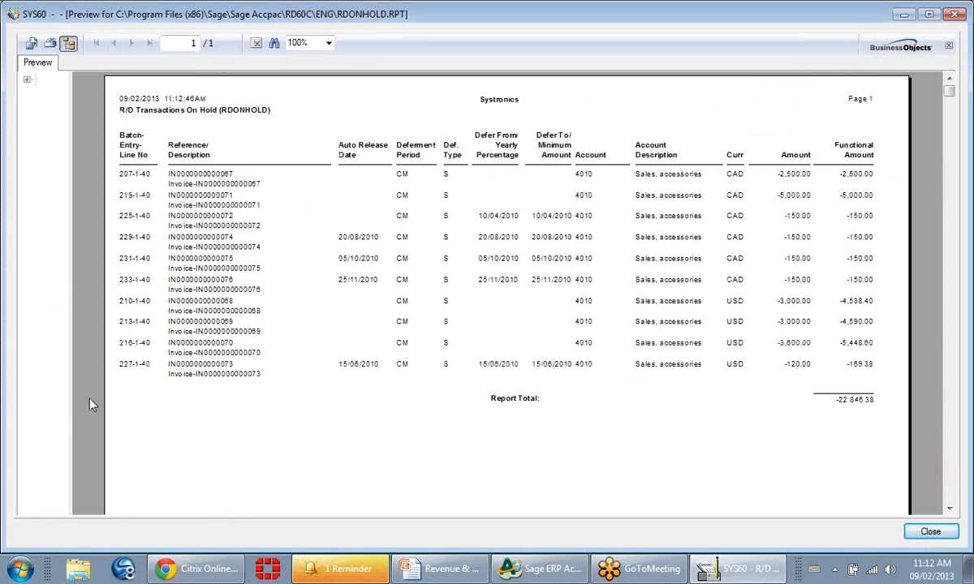
click(854, 401)
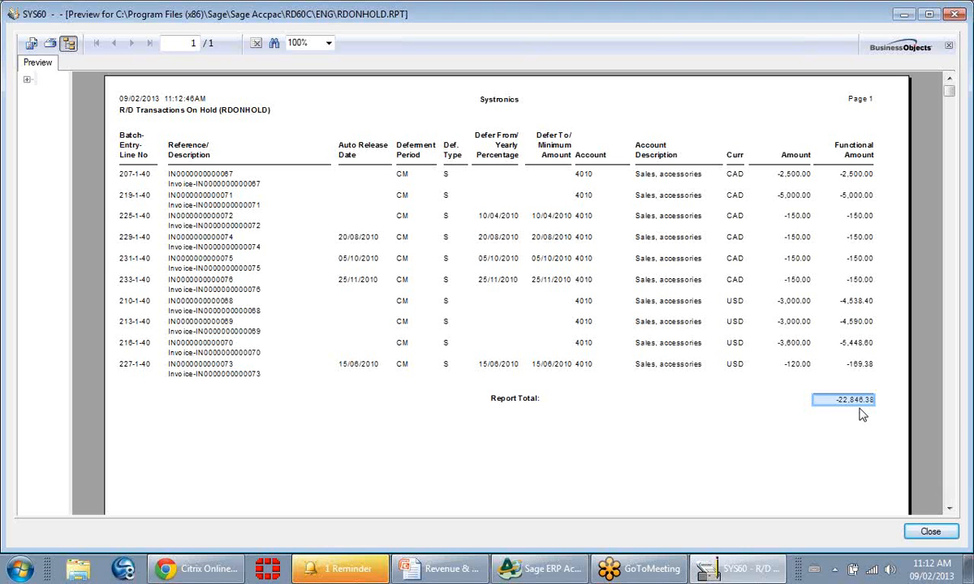
click(951, 14)
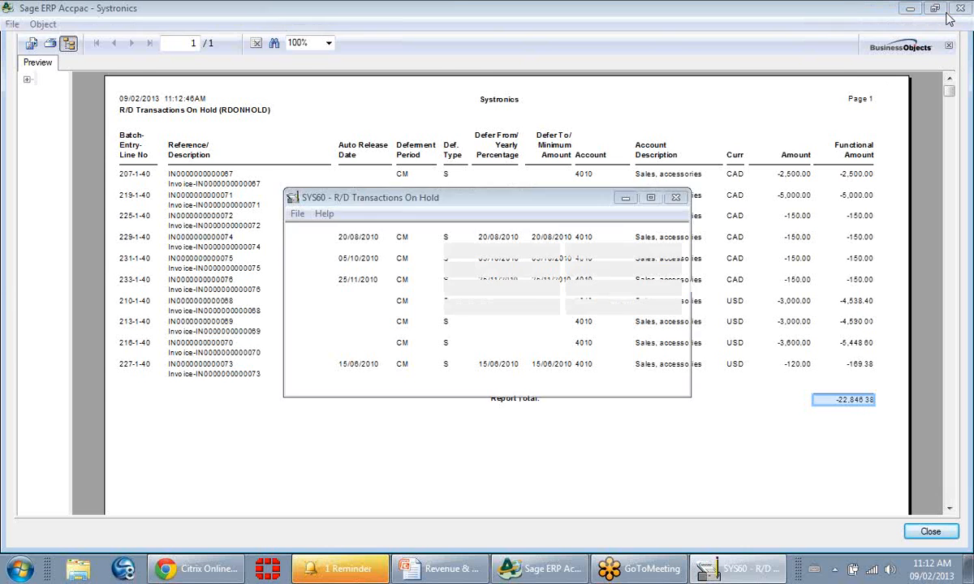
click(675, 197)
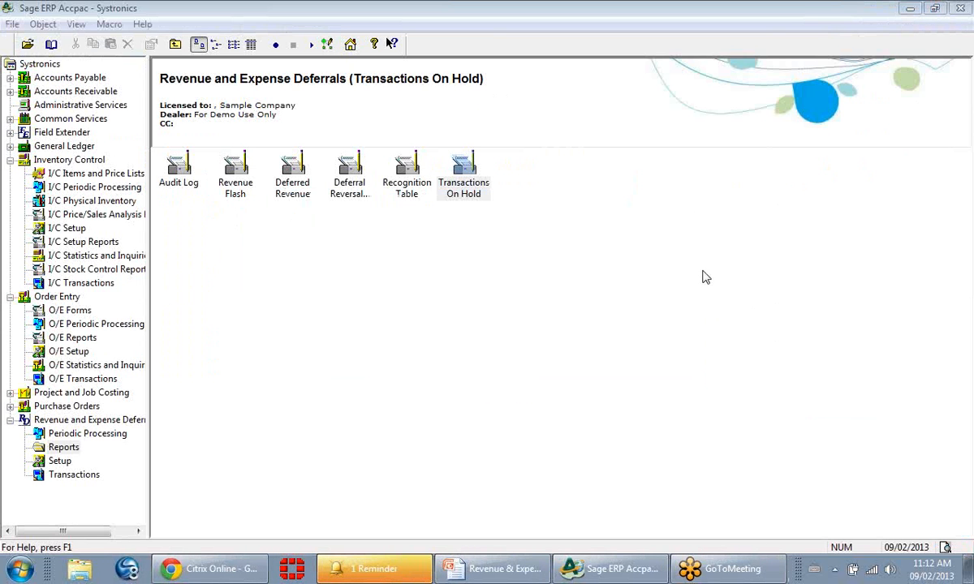
Switch to the Revenue & Expense Deferrals presentation in PowerPoint and start the slide show from the current contact slide.
click(591, 572)
click(460, 578)
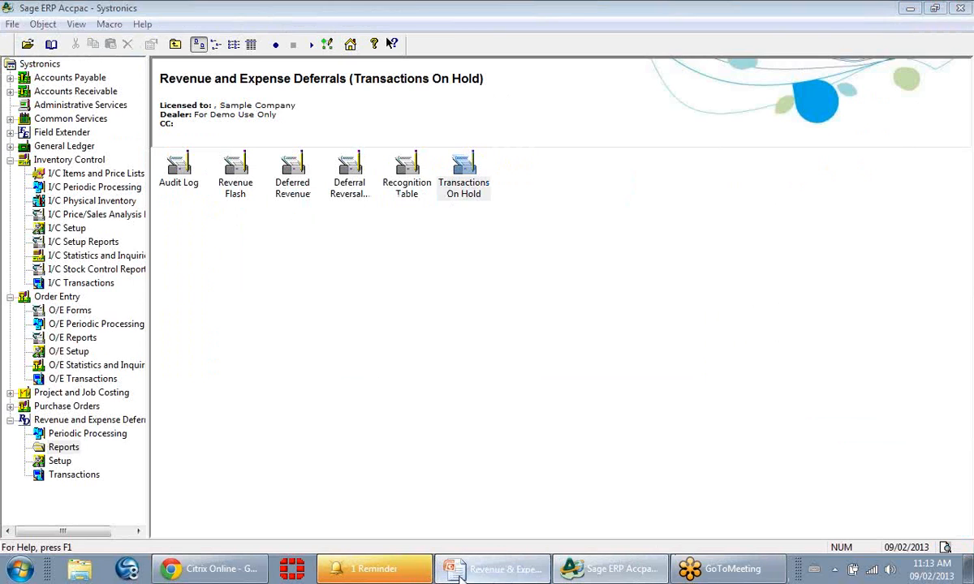
click(89, 475)
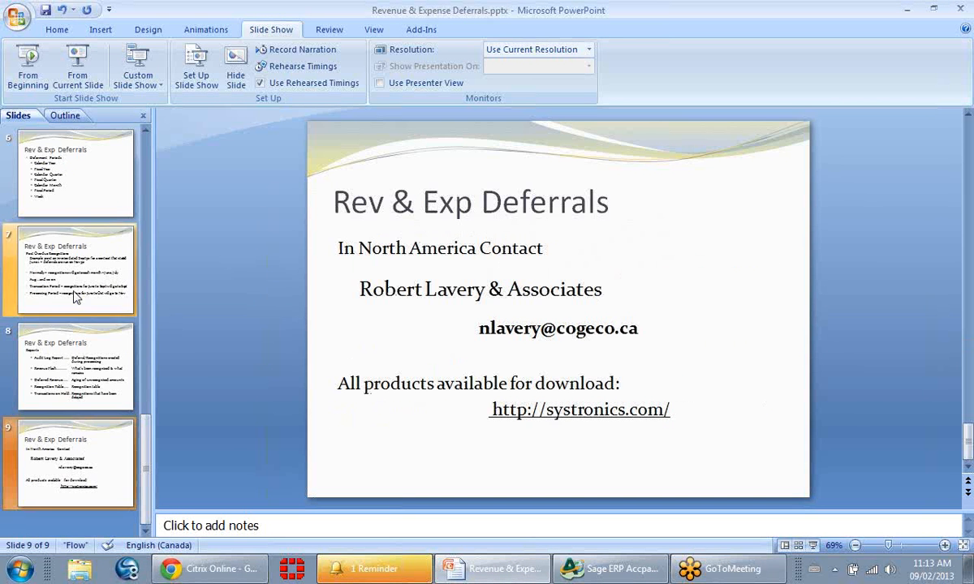
click(67, 52)
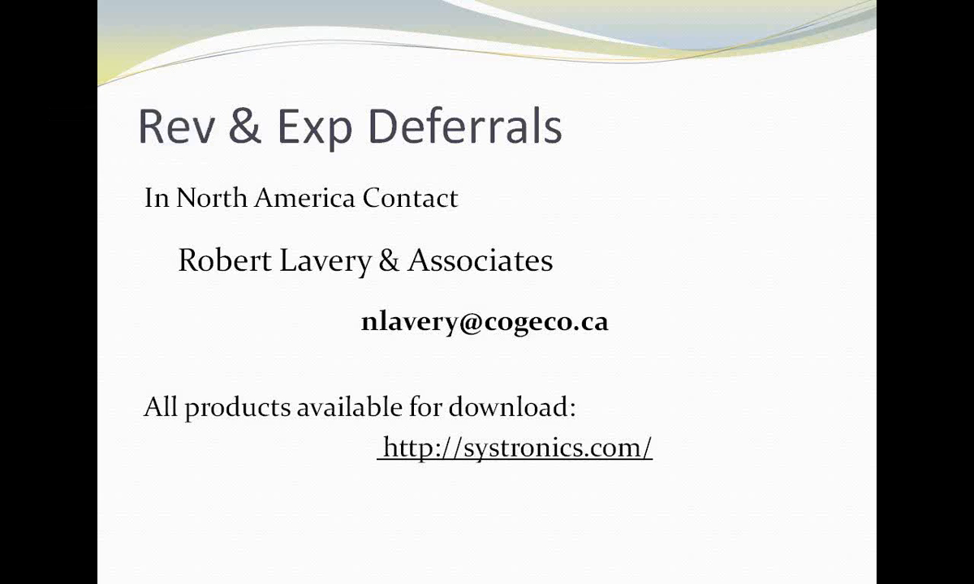